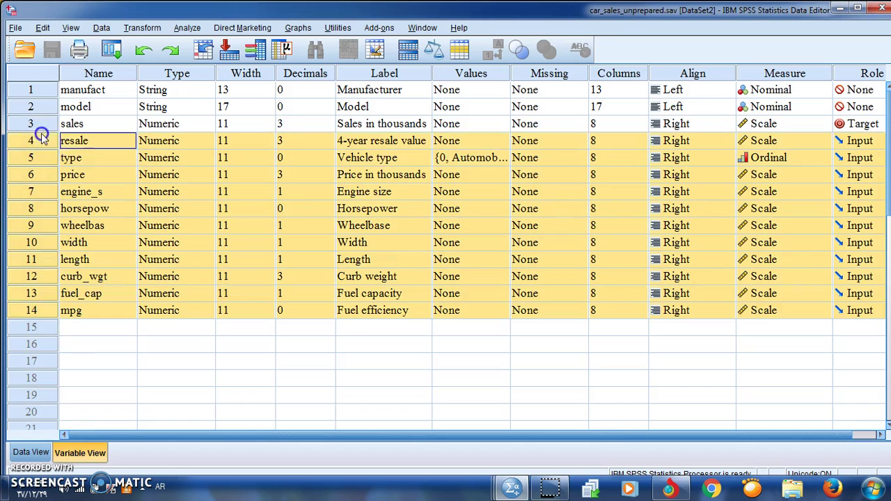
Examine the variable definitions from manufact through mpg, widening the Label column to read the full labels.
click(108, 92)
click(110, 109)
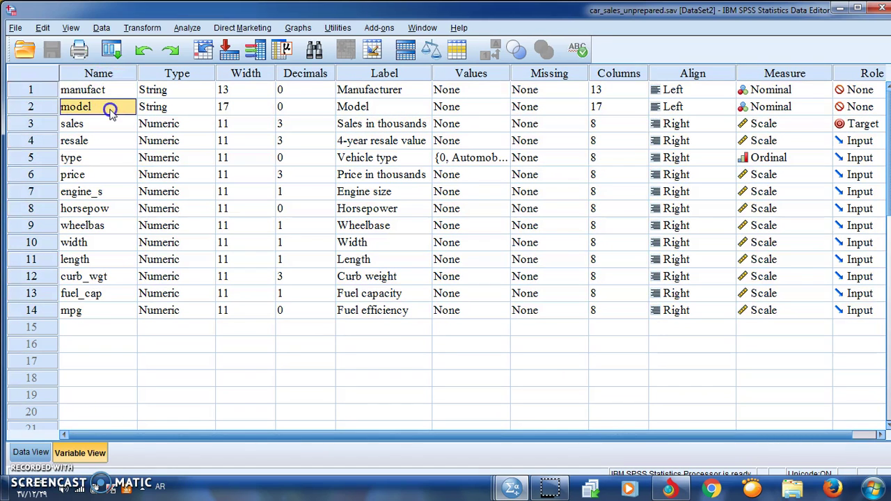
click(113, 125)
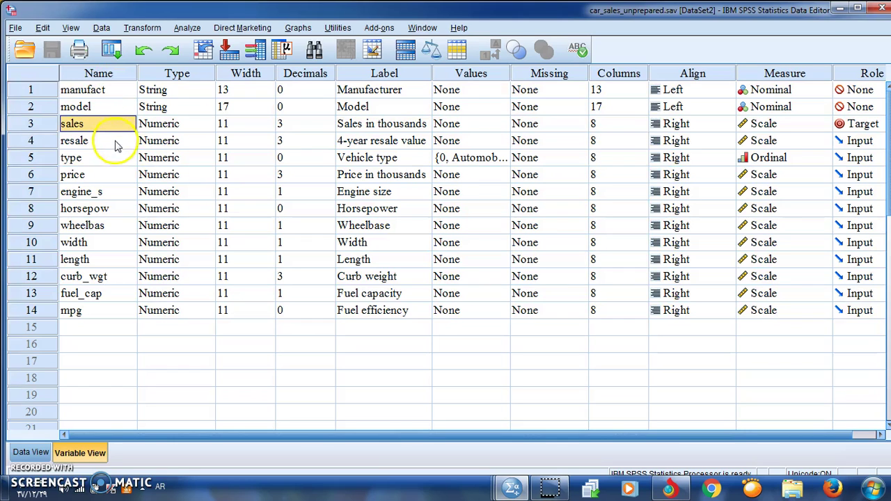
click(117, 142)
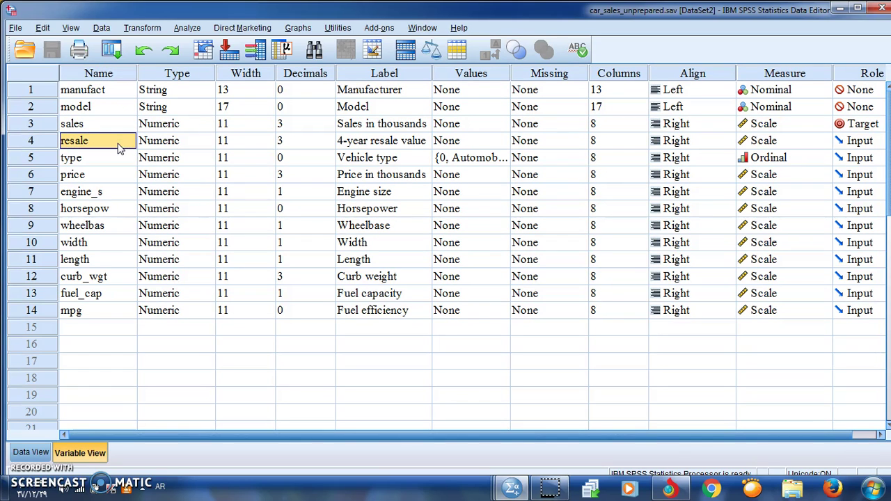
click(341, 140)
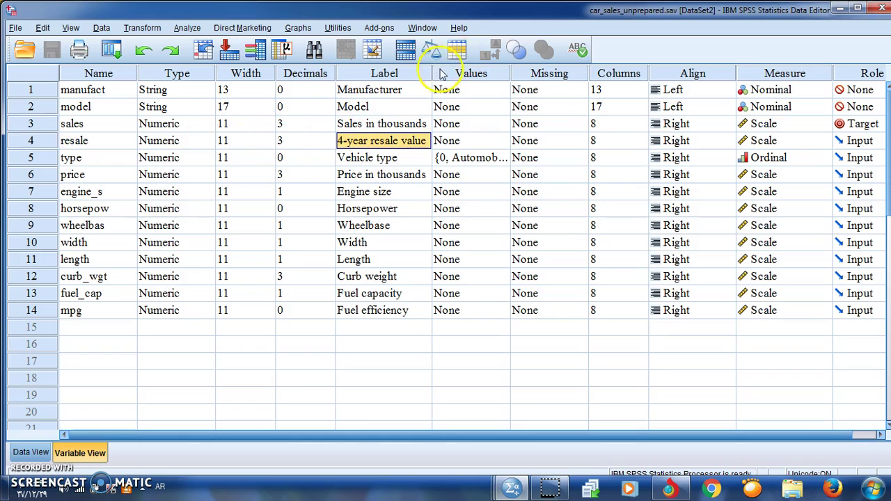
drag(431, 72, 489, 73)
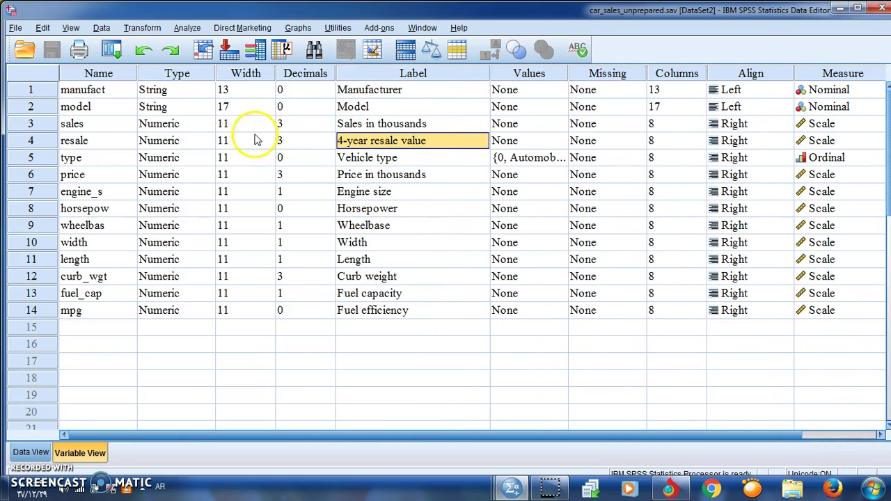
click(85, 158)
click(95, 174)
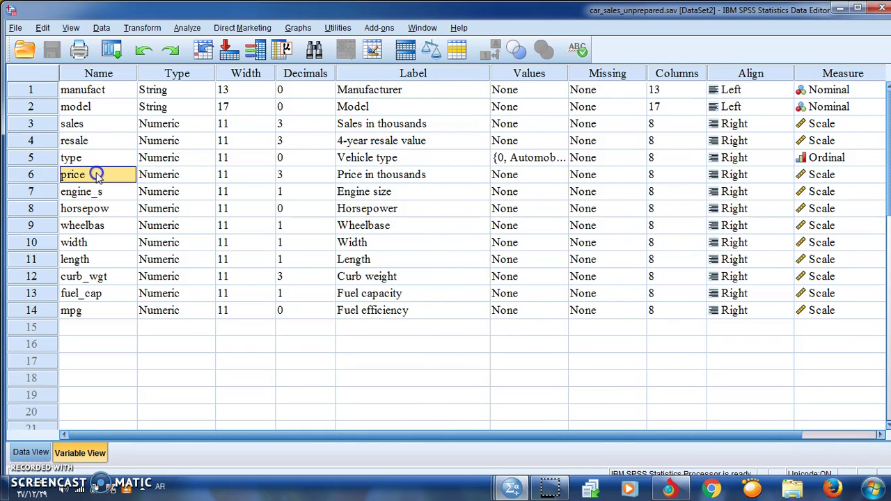
drag(103, 196, 112, 310)
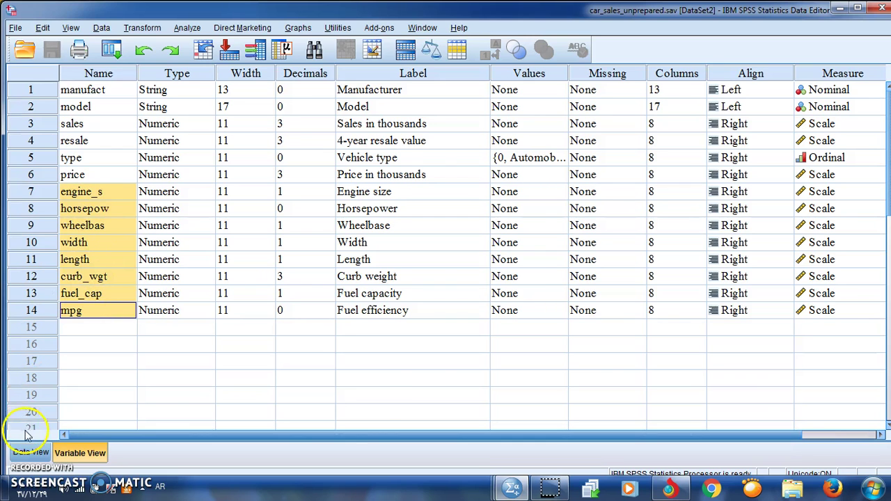
Look through the case data from the first record to the last and inspect the resale value of case 8.
click(31, 452)
drag(40, 113, 43, 192)
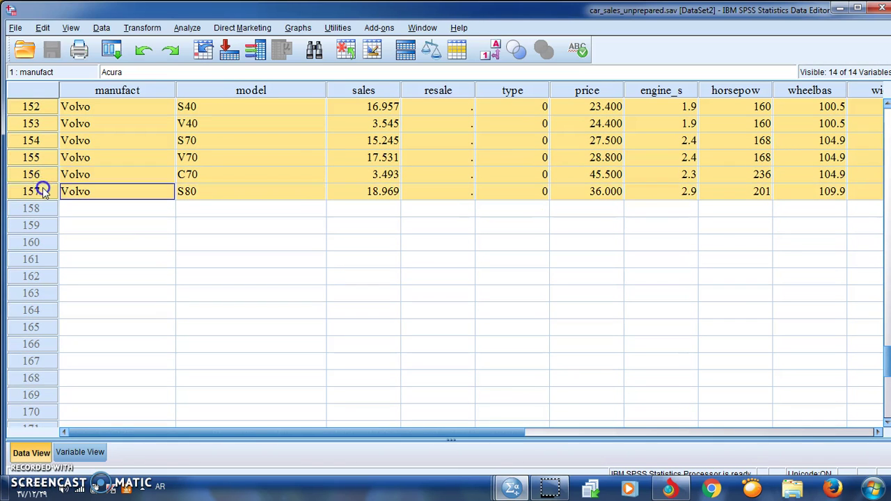
drag(880, 354, 878, 108)
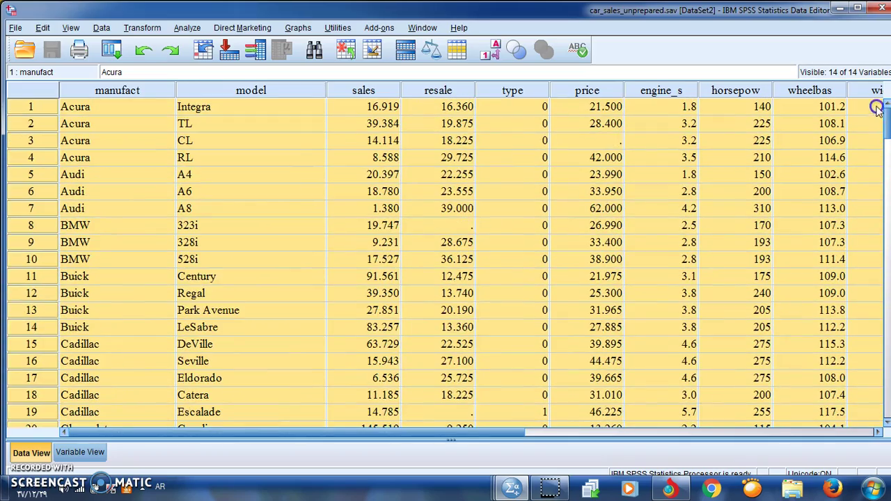
click(444, 225)
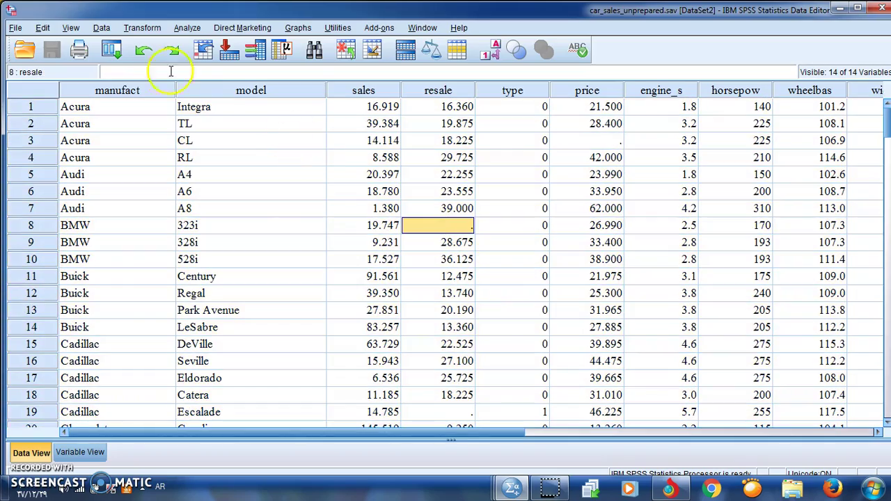
Open Interactive Data Preparation for modeling.
click(143, 29)
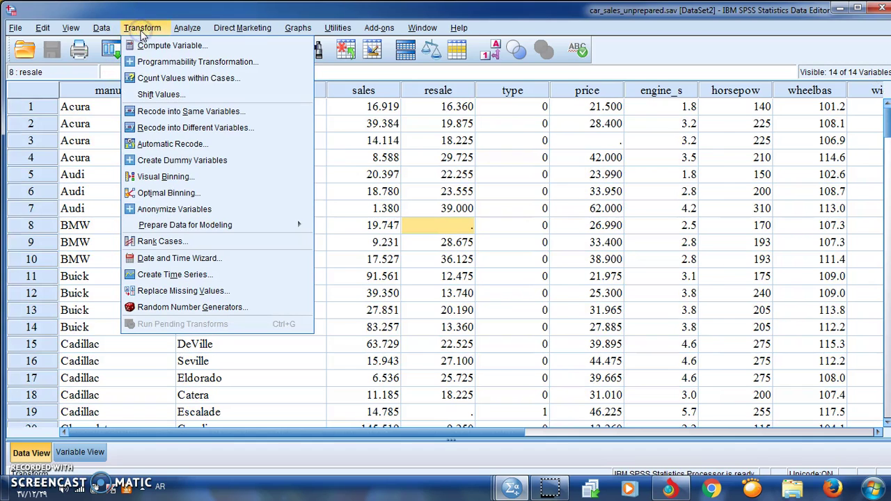
mouse_move(207, 230)
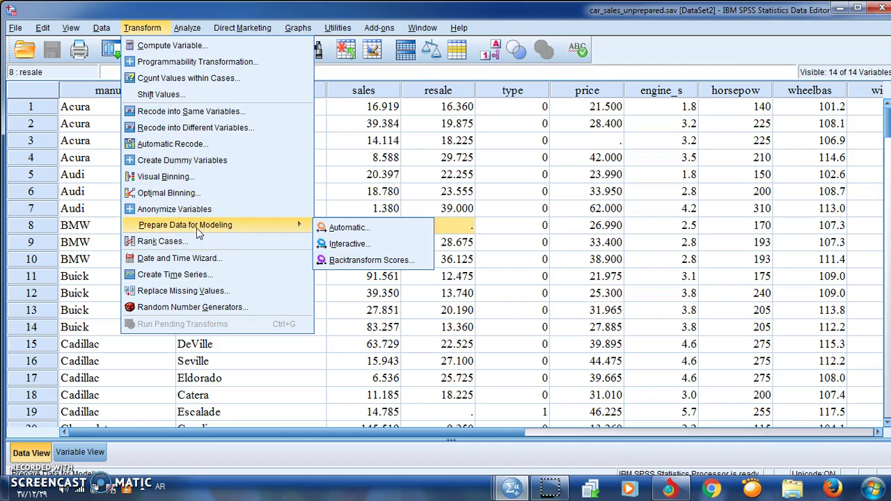
click(352, 250)
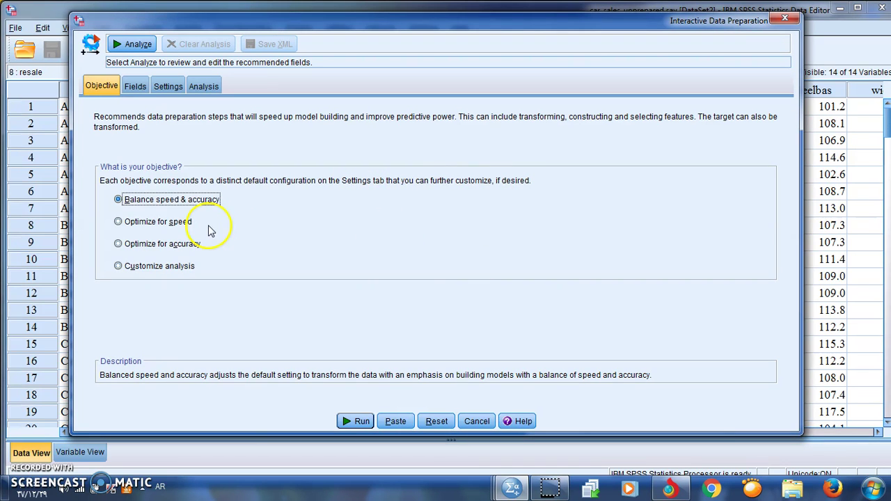
click(131, 45)
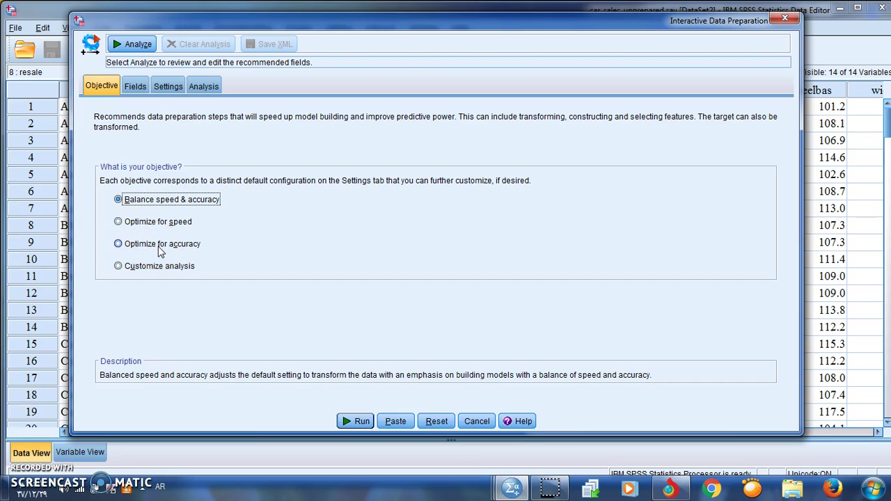
Try the Optimize for speed, Optimize for accuracy and Customize analysis objectives to compare their descriptions.
click(122, 233)
click(118, 223)
click(120, 245)
click(119, 267)
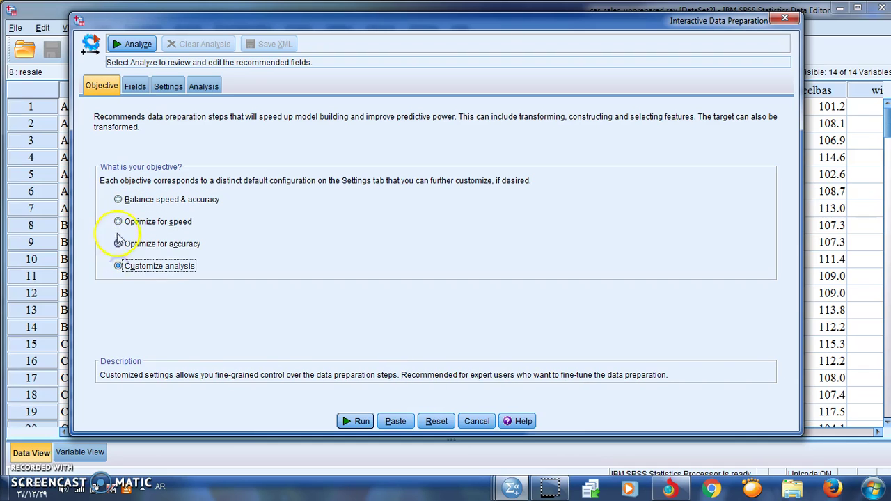
click(120, 200)
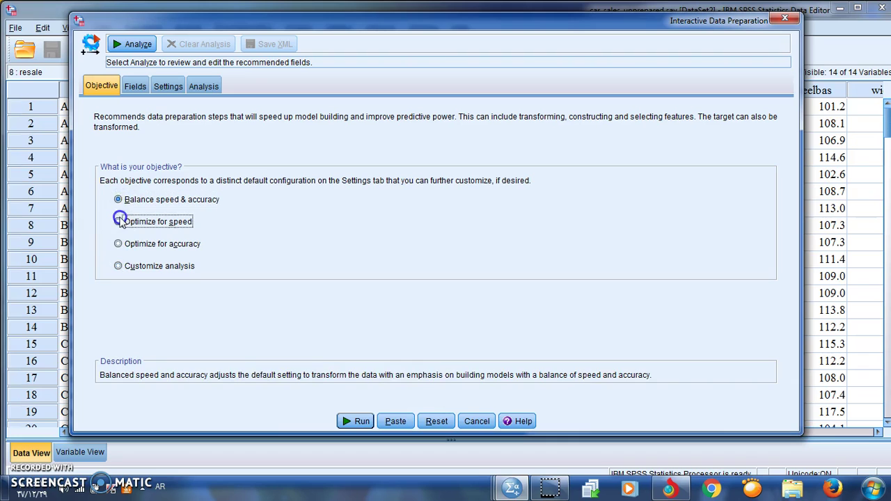
click(118, 223)
click(120, 245)
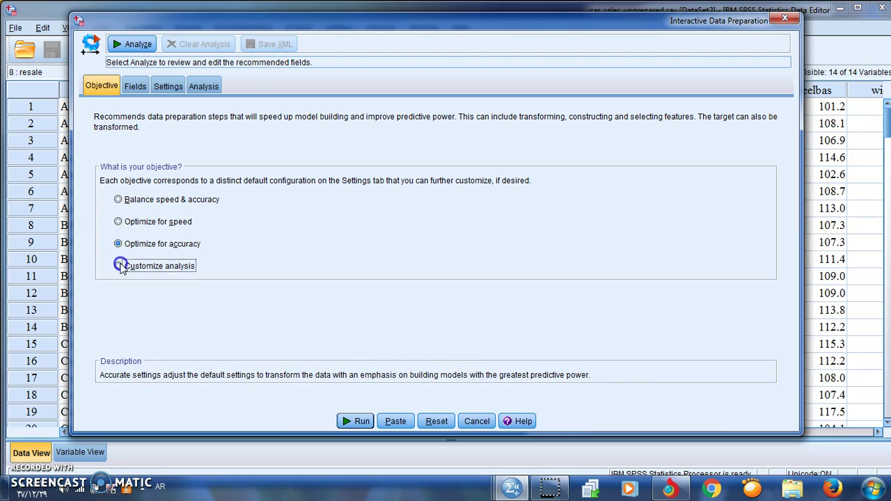
click(119, 266)
Set the objective to Balance speed & accuracy and analyze the data.
click(119, 201)
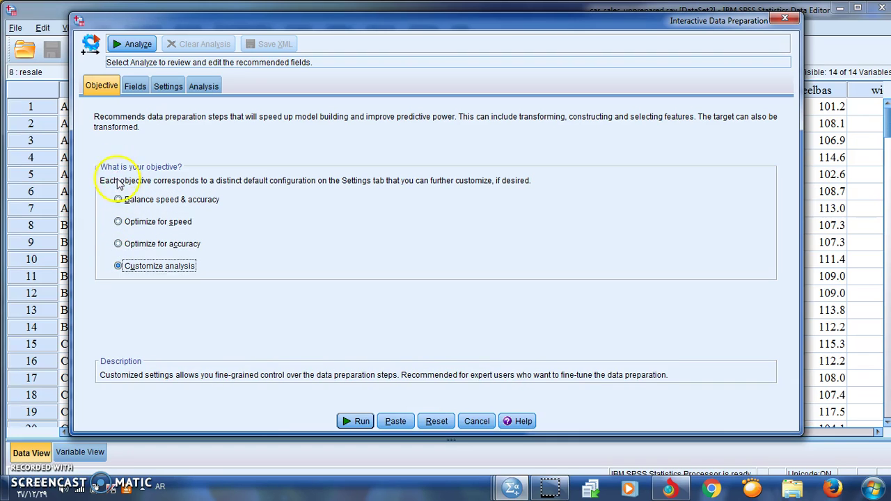
click(119, 201)
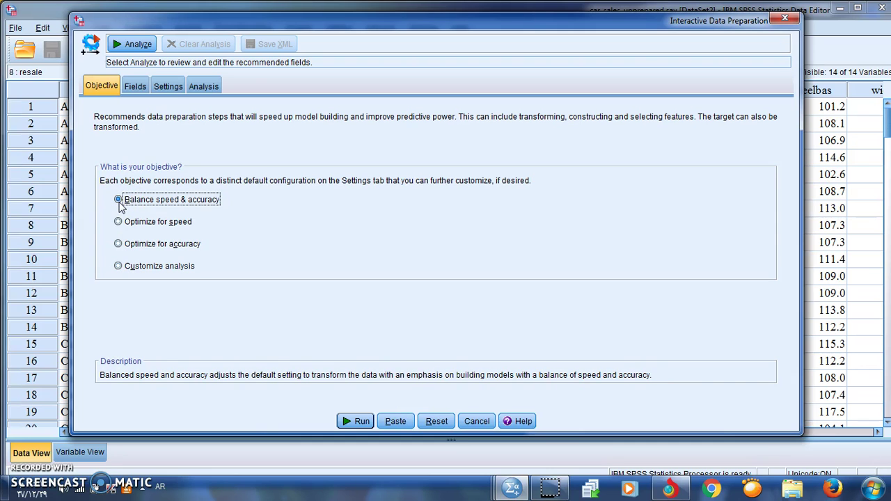
click(134, 45)
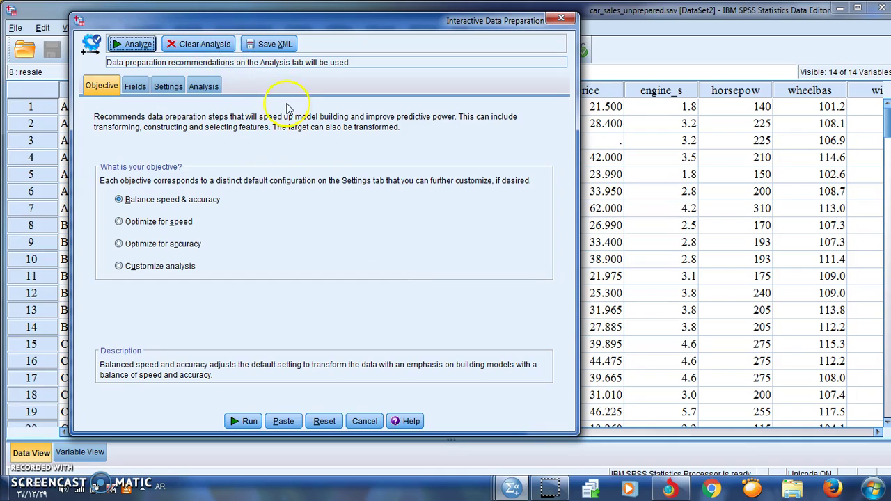
Review the target and input field assignments and the settings for dates and times, field names and measurement level.
click(136, 87)
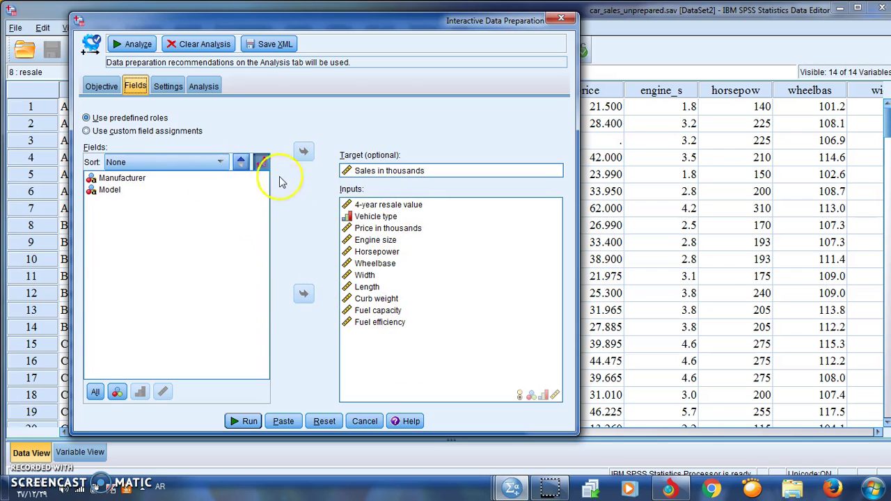
click(168, 87)
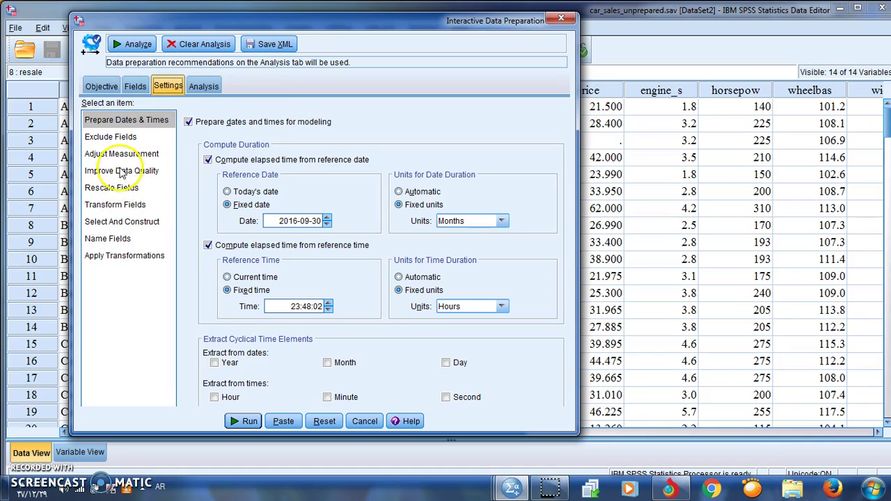
click(115, 240)
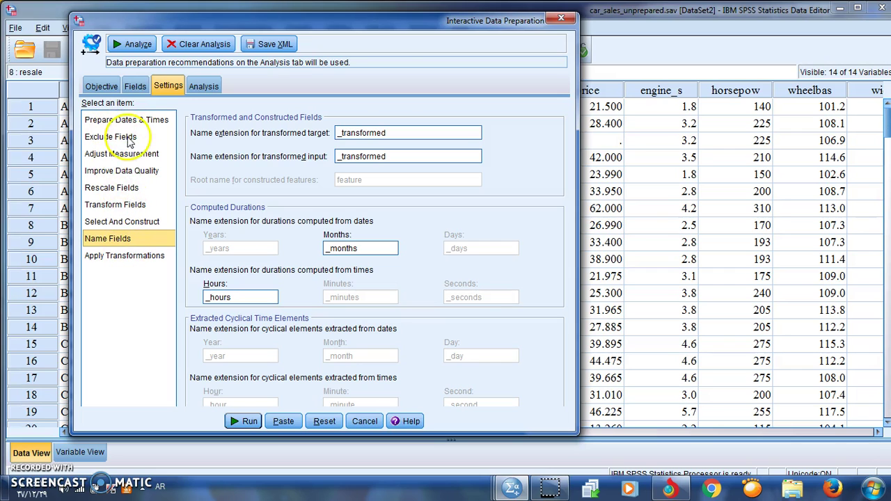
click(99, 121)
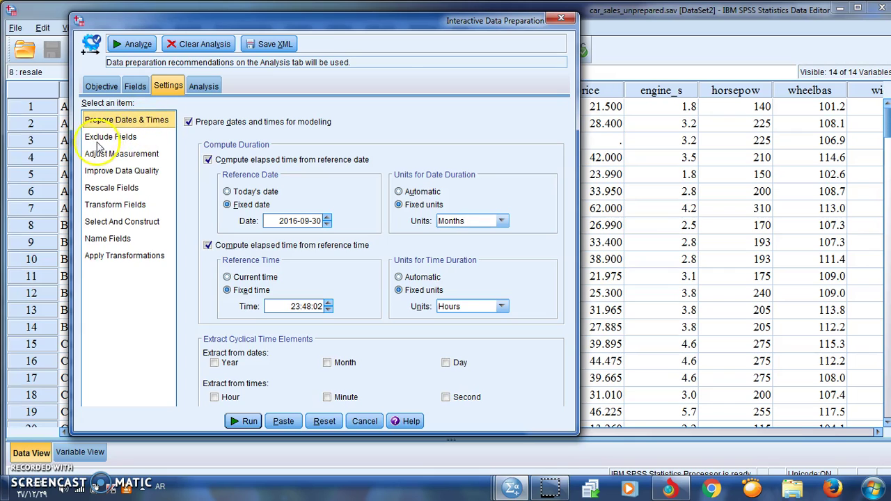
click(110, 157)
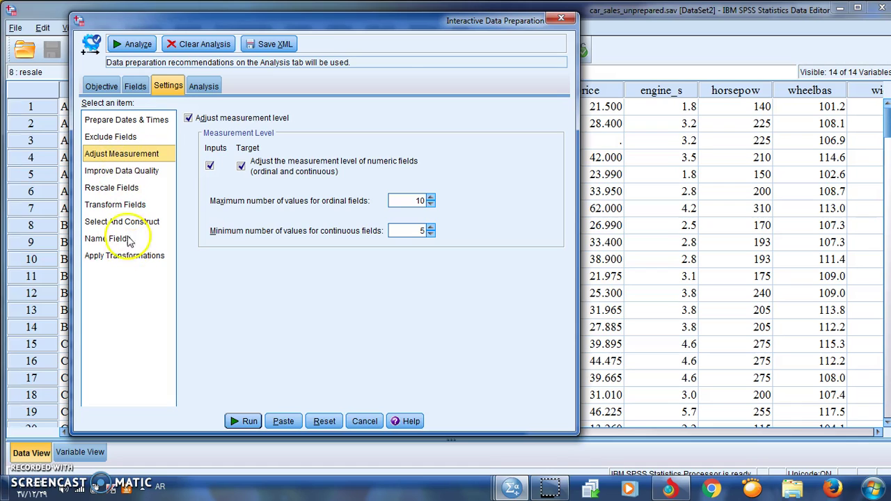
Display the analysis results and enlarge the dialog and chart pane to examine the predictive power of the predictors.
click(203, 87)
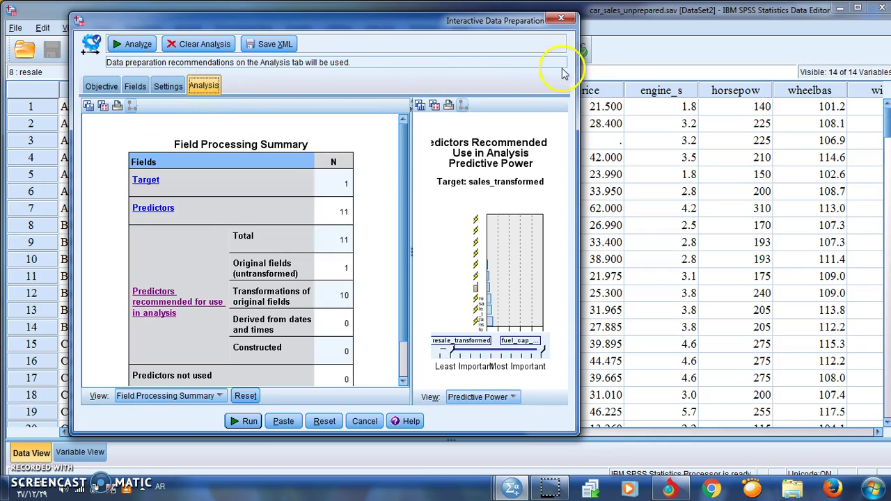
drag(575, 56, 794, 56)
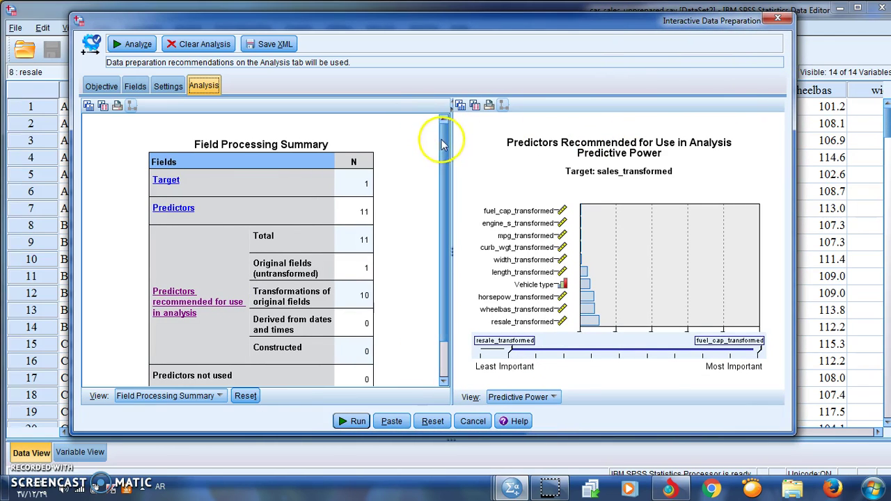
drag(451, 137, 421, 137)
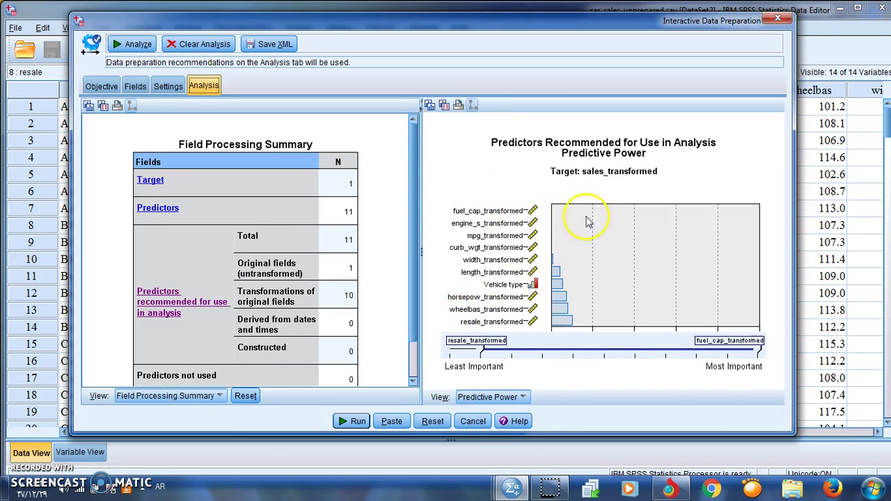
scroll(409, 298, down, 2)
scroll(409, 298, up, 2)
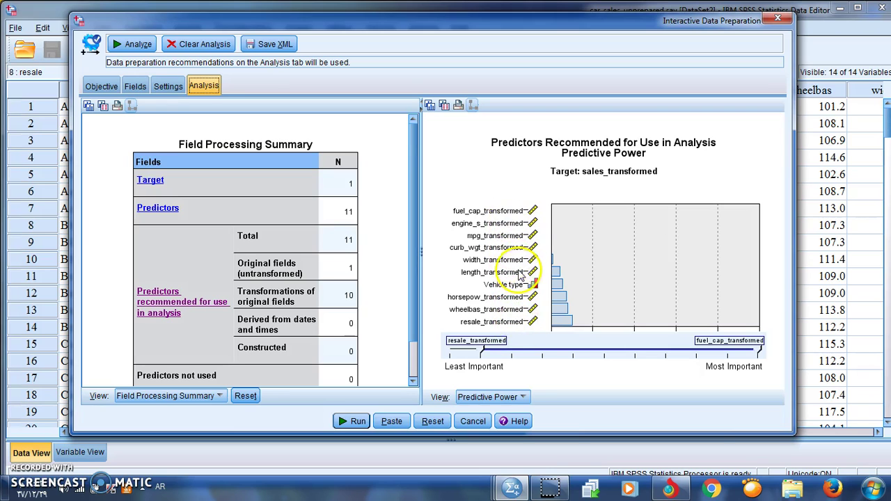
Switch the Field Processing Summary to the Fields view and examine the predictors down to fuel_cap.
click(219, 396)
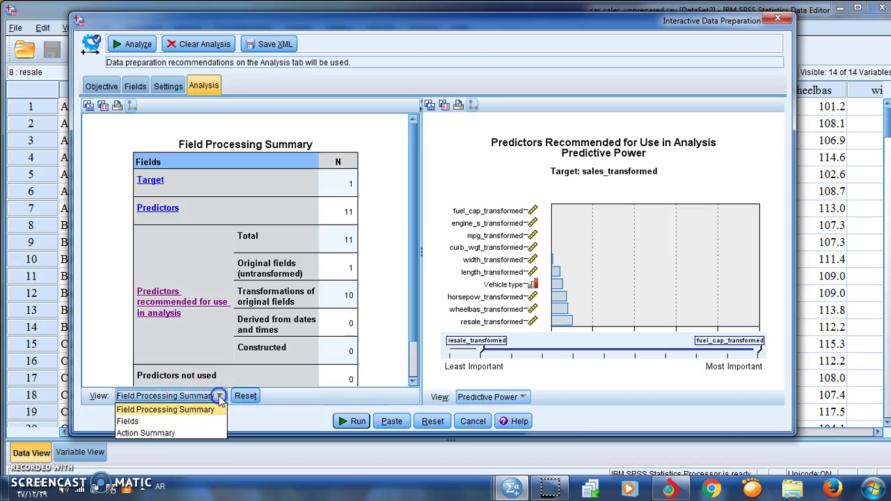
click(170, 422)
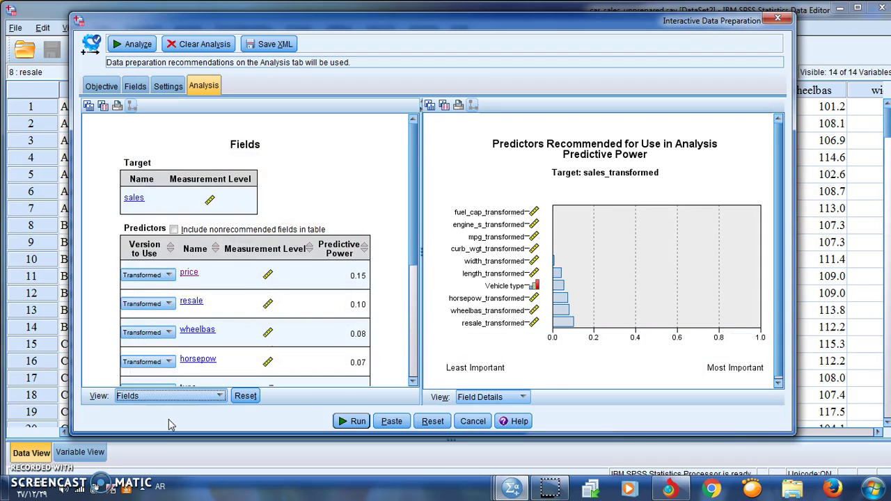
click(171, 355)
drag(414, 218, 411, 324)
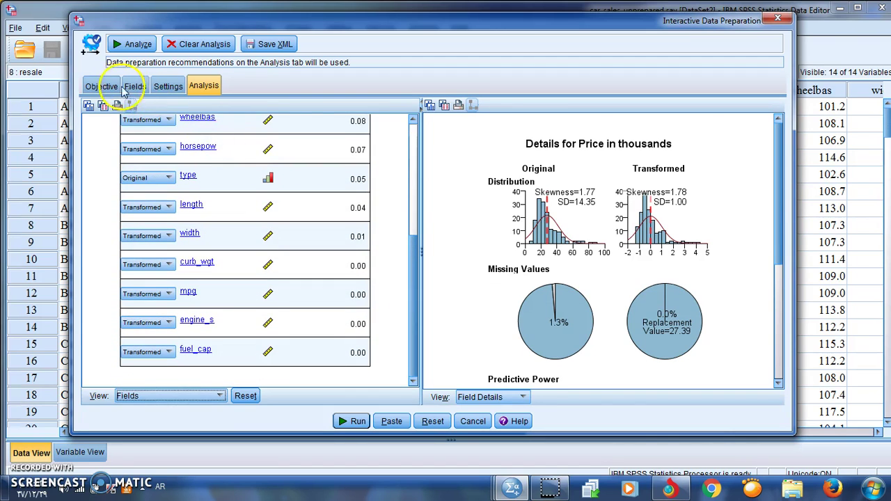
Recheck the assigned target and input fields against the predictors table in the analysis results.
click(104, 86)
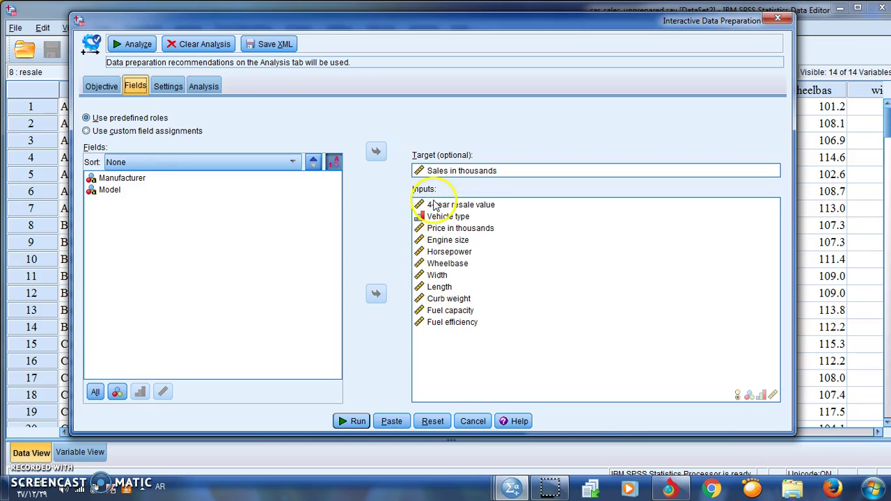
click(204, 87)
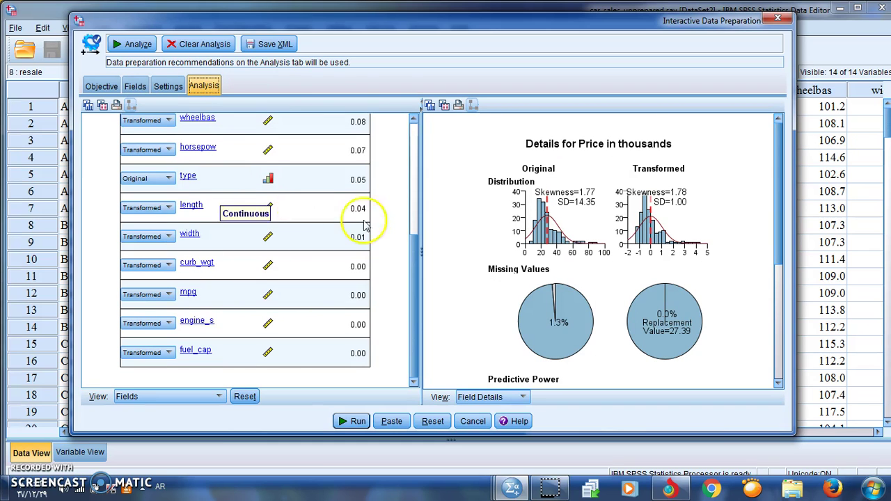
click(414, 211)
drag(404, 235, 413, 358)
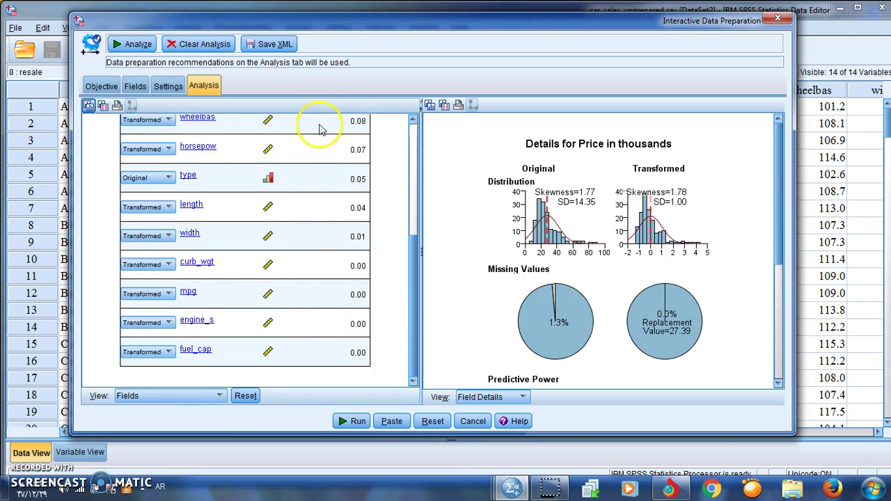
Widen the data preparation dialog and compare the original and transformed distributions and missing values for price.
drag(415, 256, 413, 181)
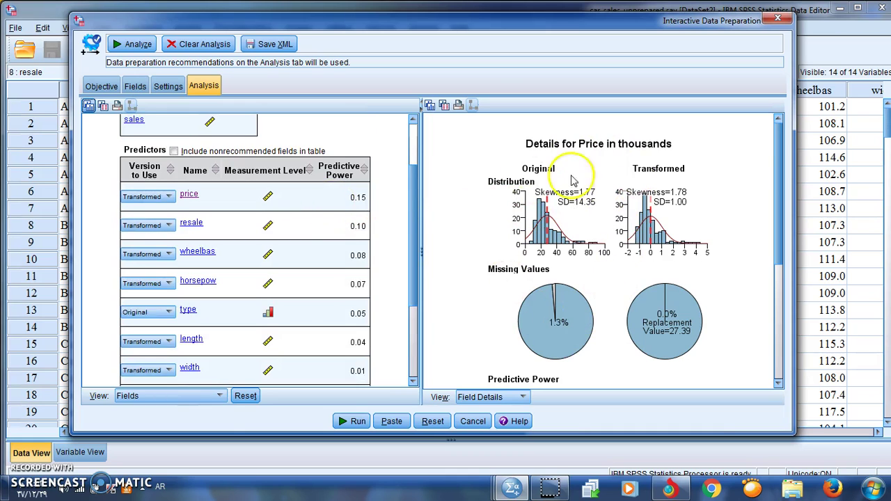
mouse_move(552, 290)
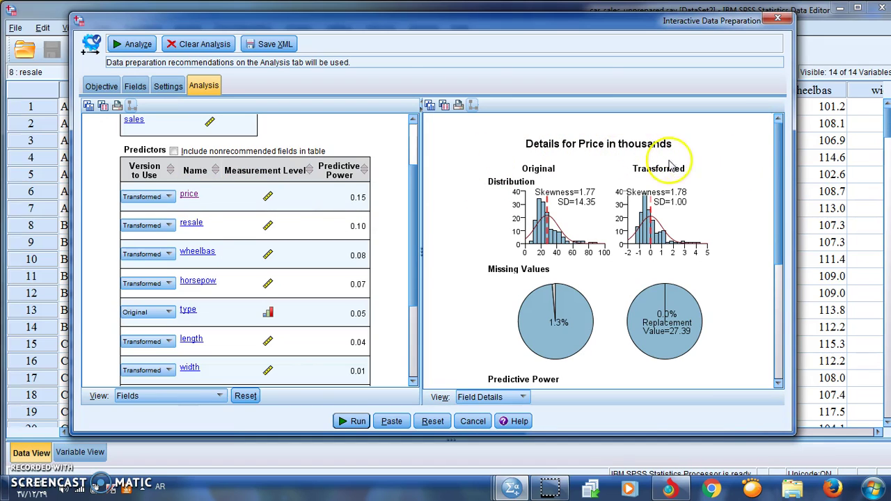
drag(798, 175, 853, 176)
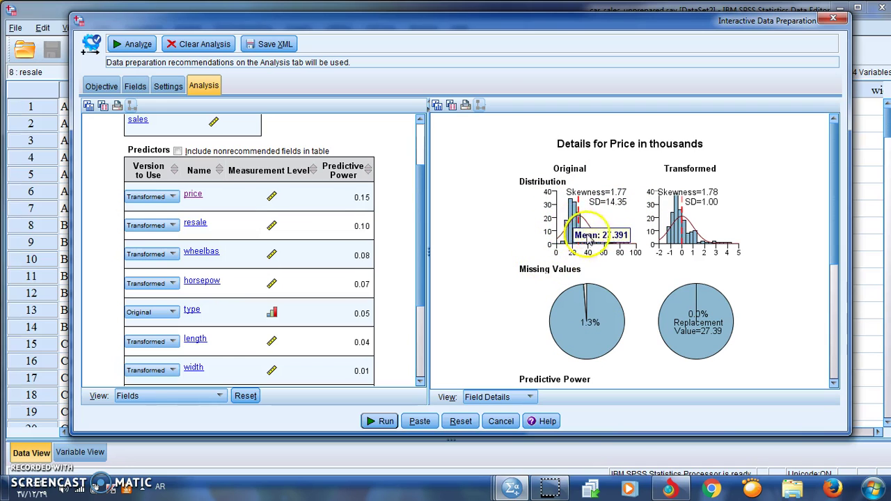
mouse_move(573, 241)
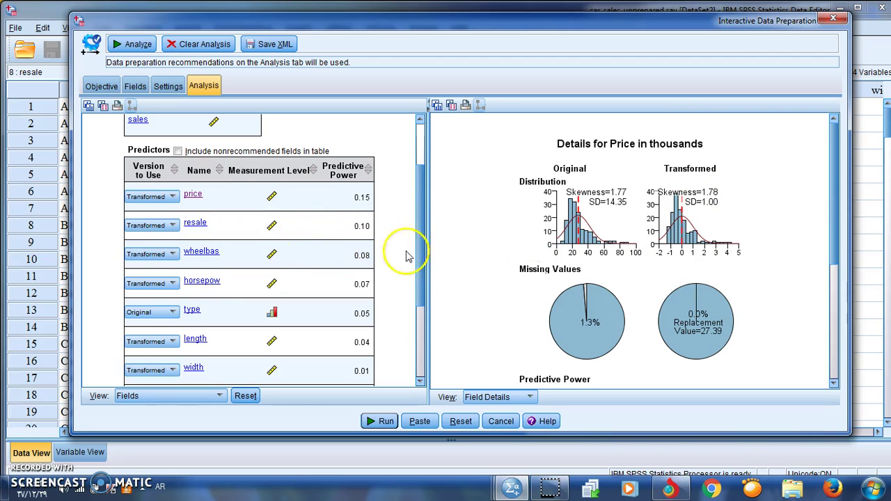
mouse_move(588, 317)
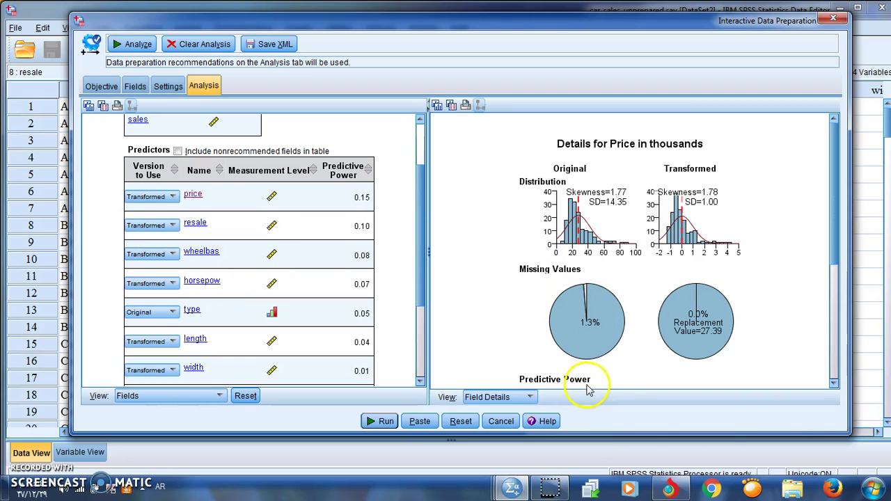
Review the predictive power and processing actions for price, and check the print options for its details chart.
drag(833, 241, 837, 352)
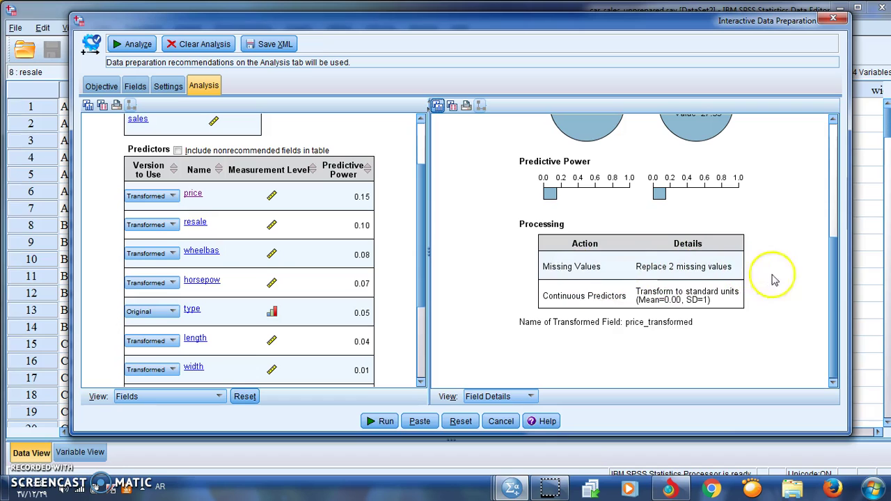
drag(838, 313, 834, 197)
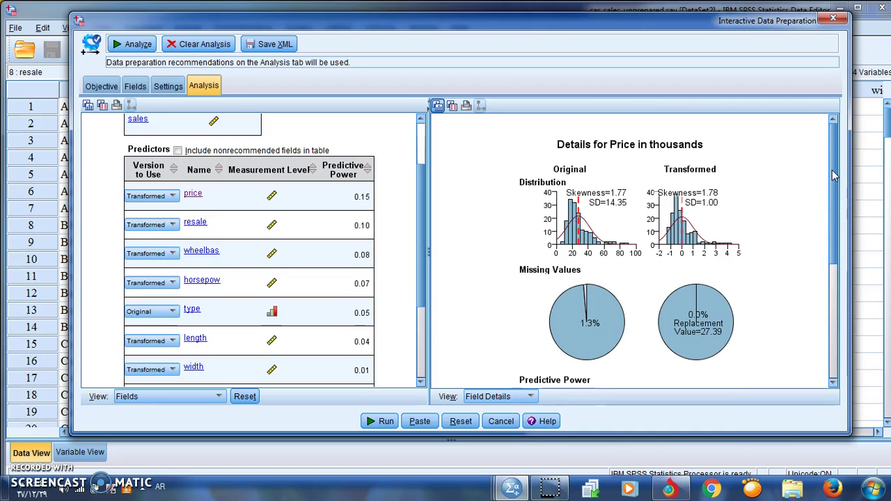
click(467, 108)
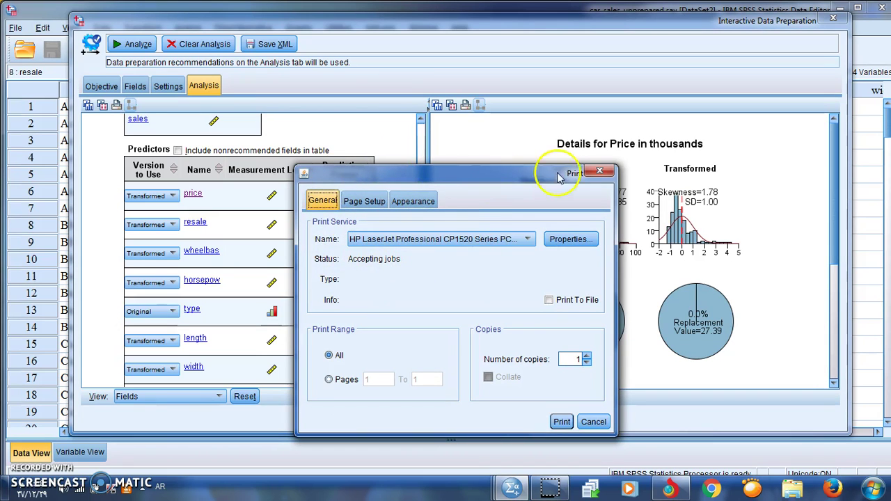
click(600, 173)
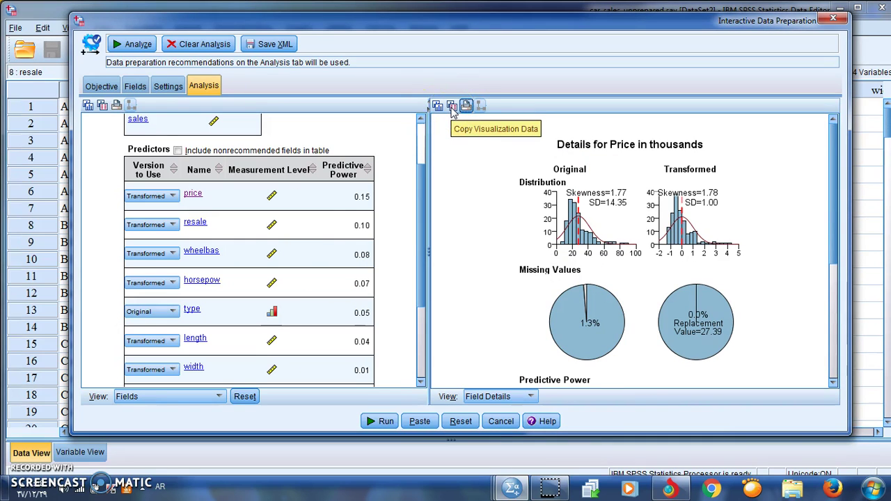
Display the field details for resale and examine its distributions, missing values, predictive power and processing actions.
drag(418, 235, 420, 314)
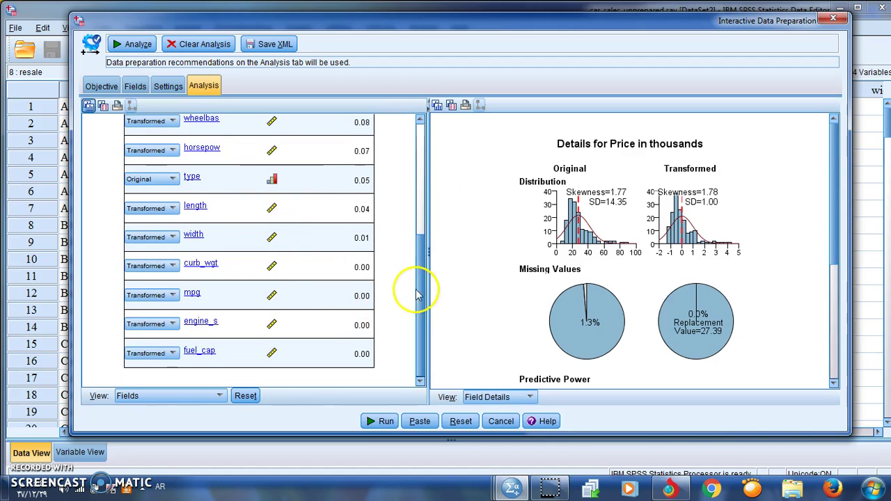
scroll(419, 282, up, 3)
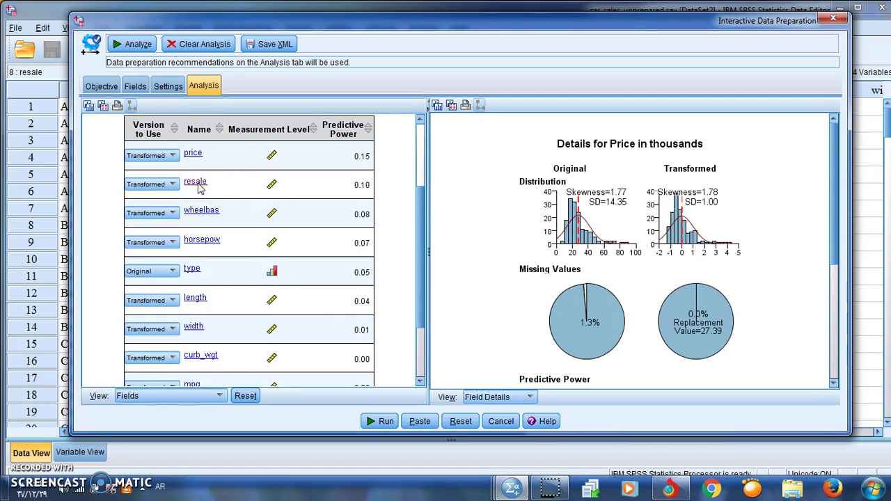
click(227, 188)
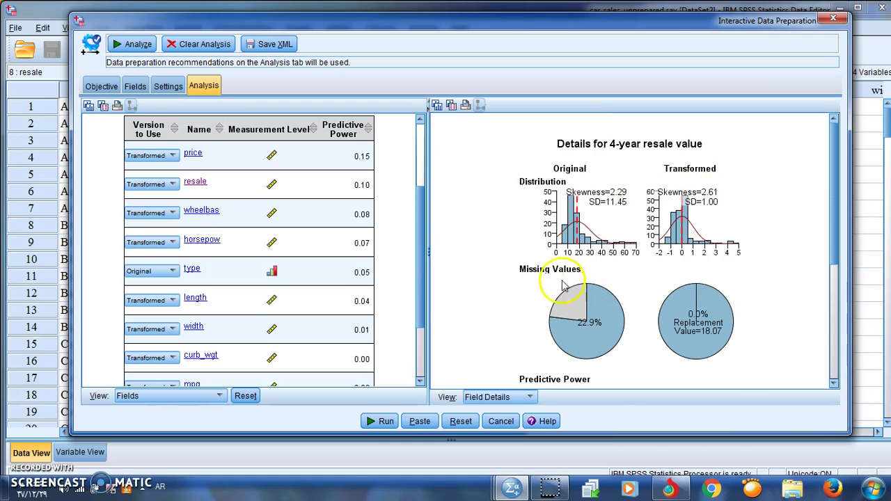
mouse_move(686, 314)
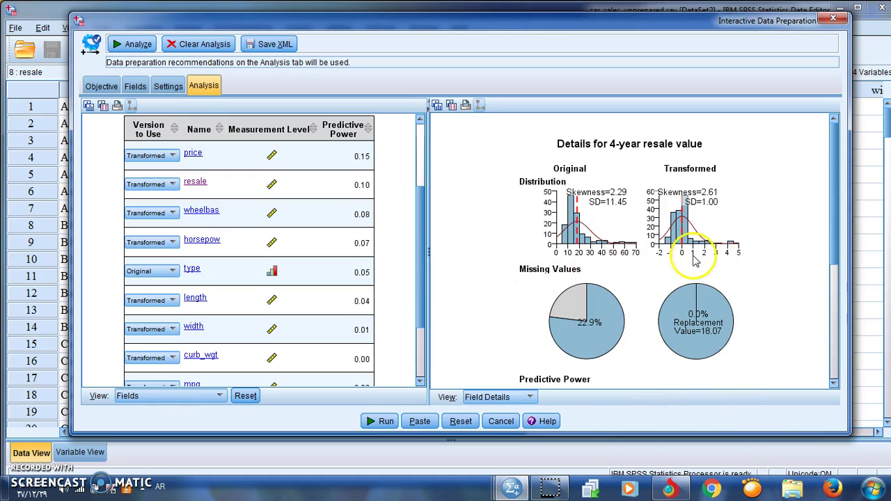
scroll(826, 223, down, 5)
drag(839, 300, 839, 197)
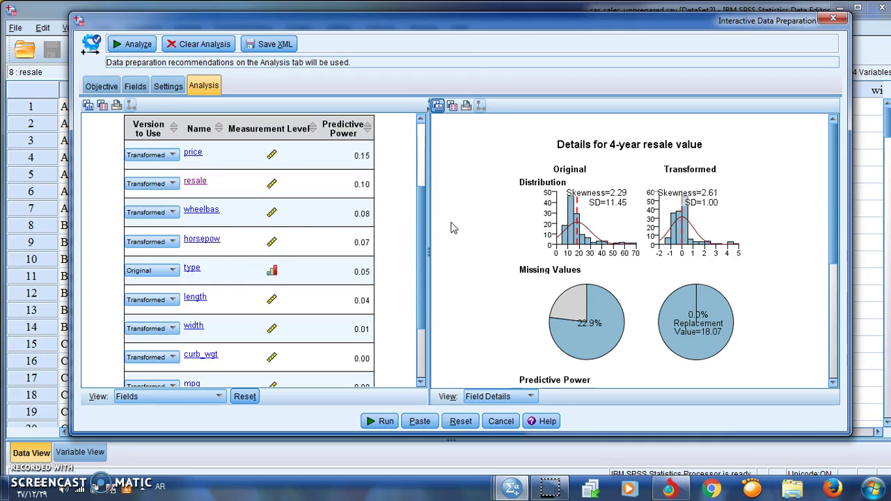
Display the field details for type and locate the type variable's row in Variable View.
click(200, 273)
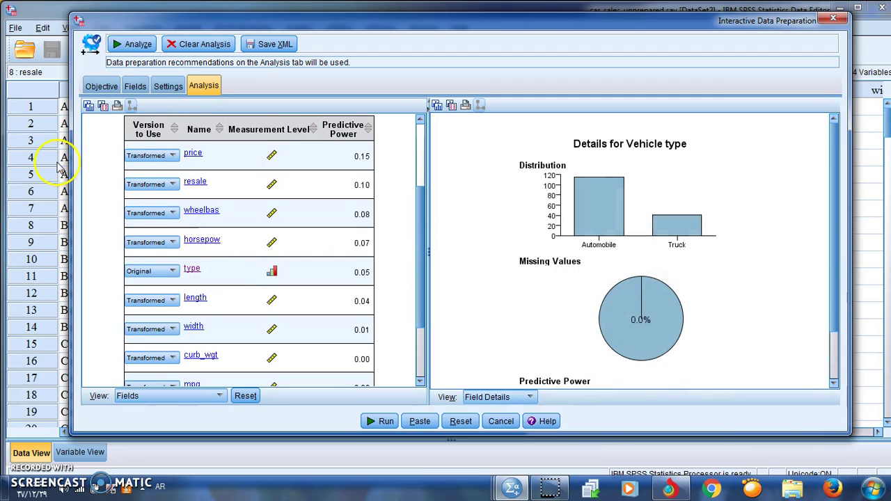
drag(67, 161, 84, 193)
click(79, 453)
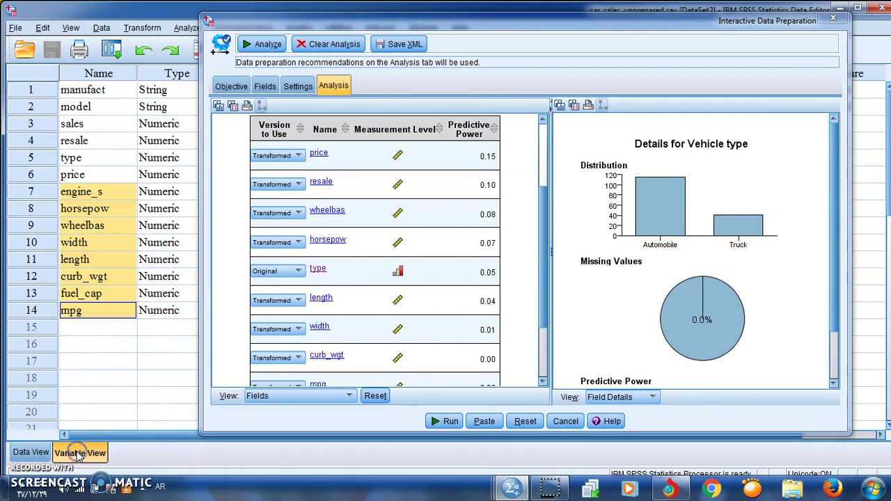
click(71, 158)
click(36, 159)
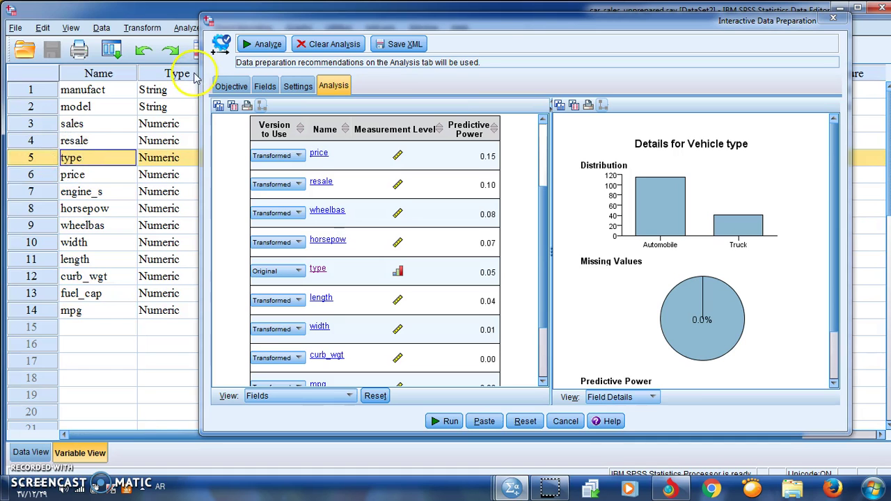
Move the data preparation dialog aside and inspect the value labels defined for the type variable.
drag(237, 20, 598, 21)
drag(561, 128, 619, 129)
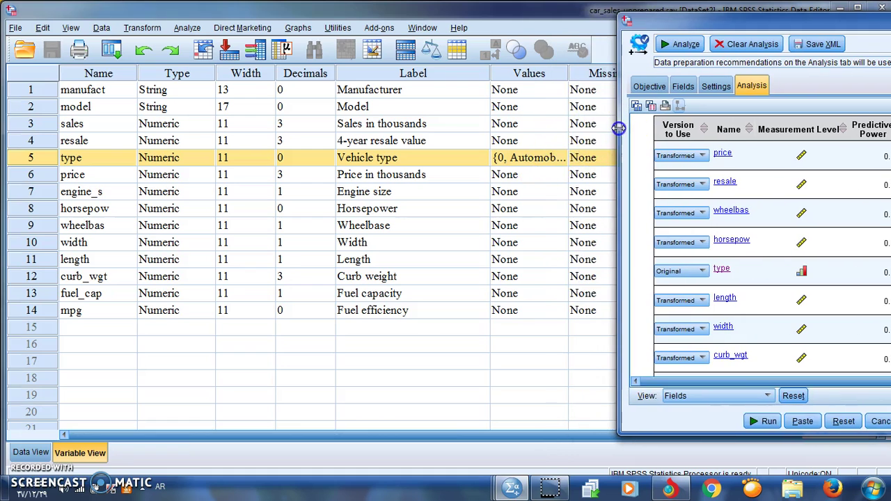
click(550, 157)
click(561, 157)
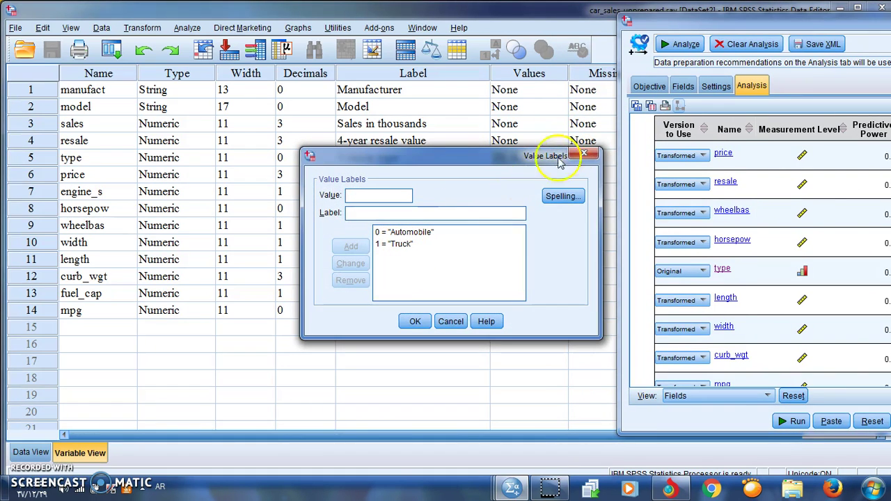
click(581, 154)
Bring the data preparation dialog back into view and review the distributions, missing values and processing actions for length.
drag(618, 101, 230, 83)
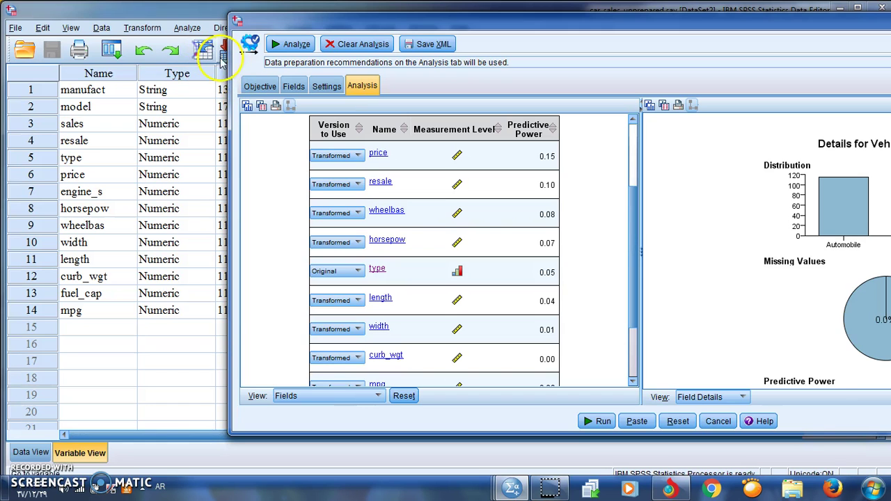
drag(302, 21, 171, 21)
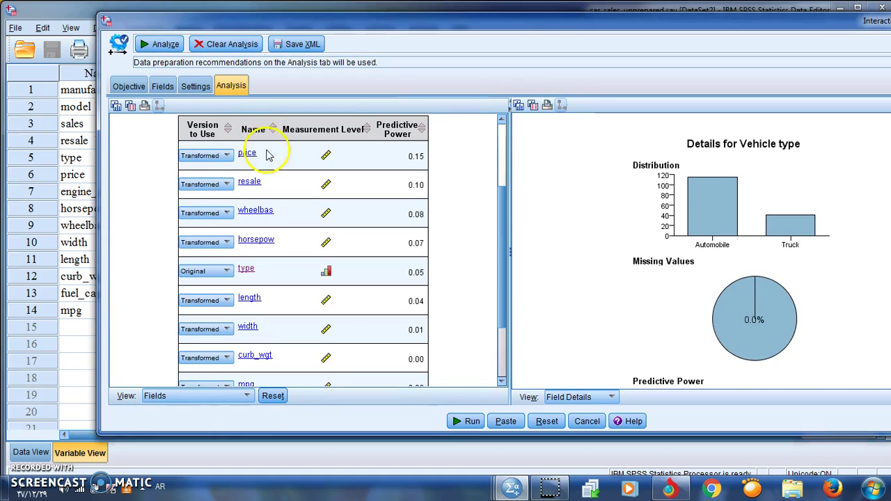
click(250, 299)
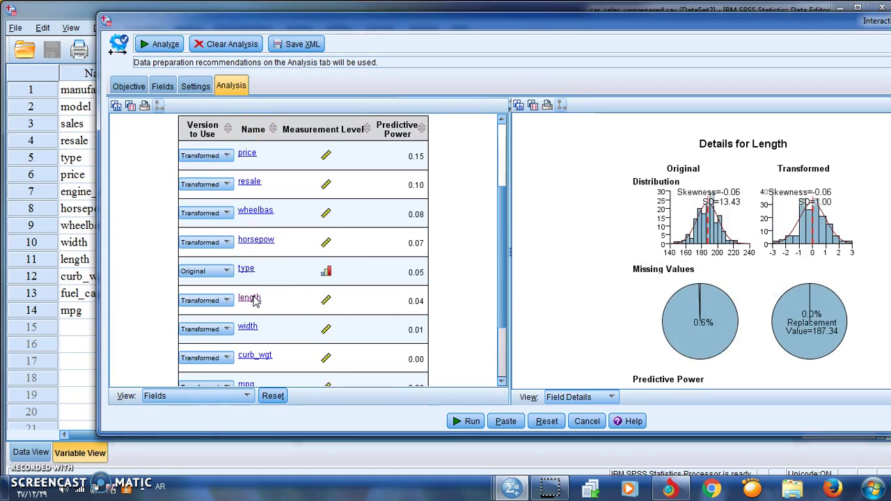
drag(494, 24, 409, 25)
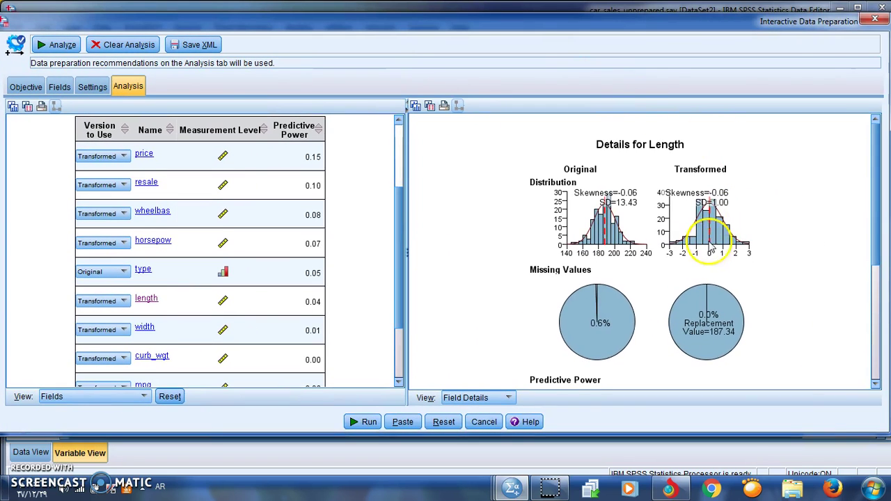
mouse_move(589, 318)
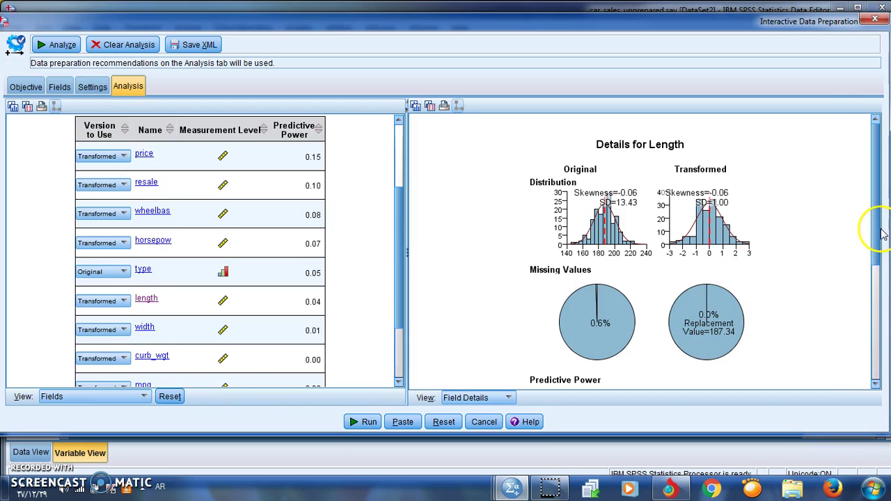
drag(881, 237, 883, 358)
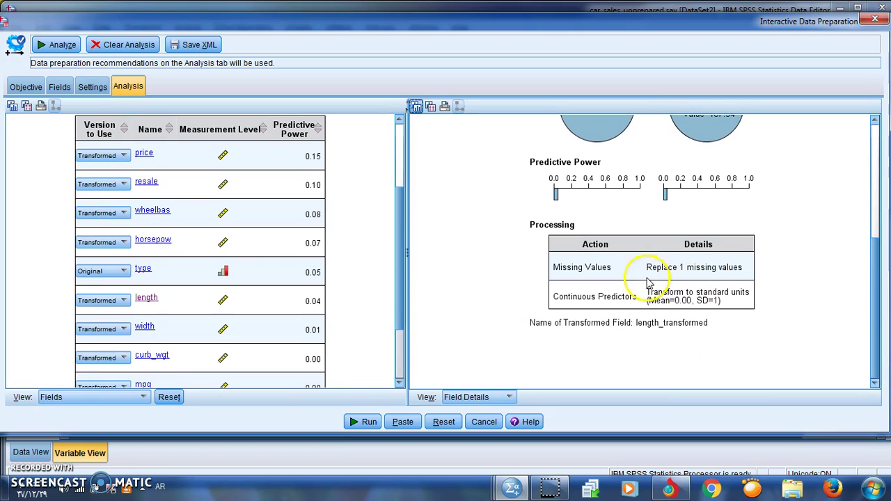
Display the field details for width and examine its processing actions, distributions and missing values.
click(144, 327)
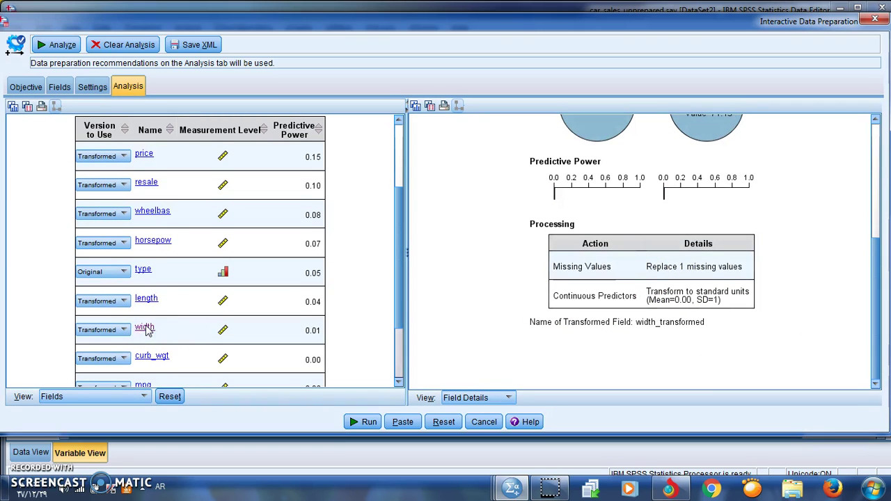
drag(876, 307, 879, 182)
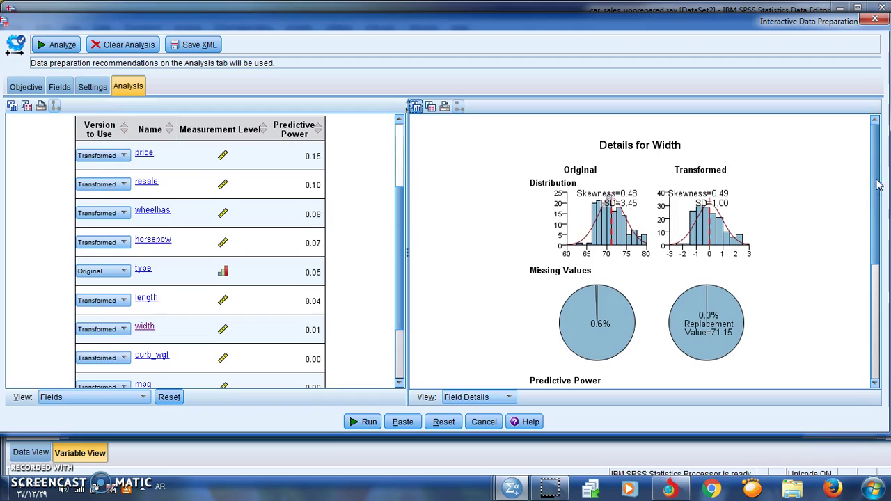
mouse_move(599, 289)
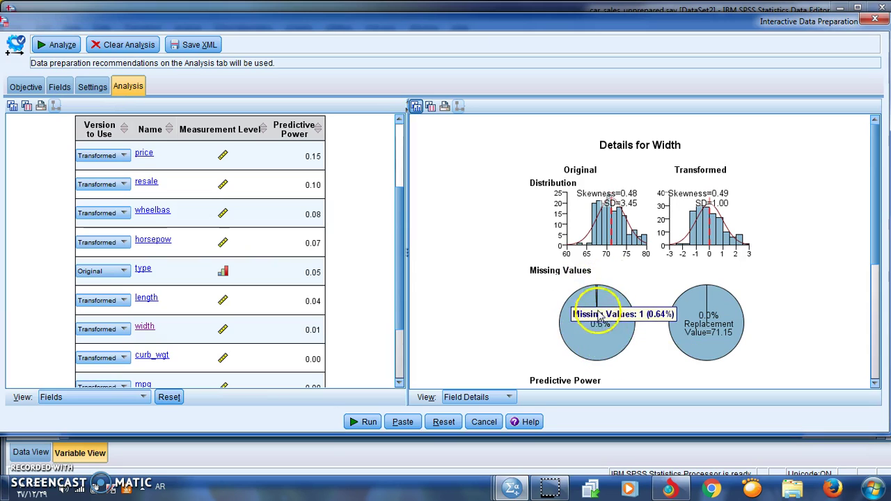
mouse_move(698, 324)
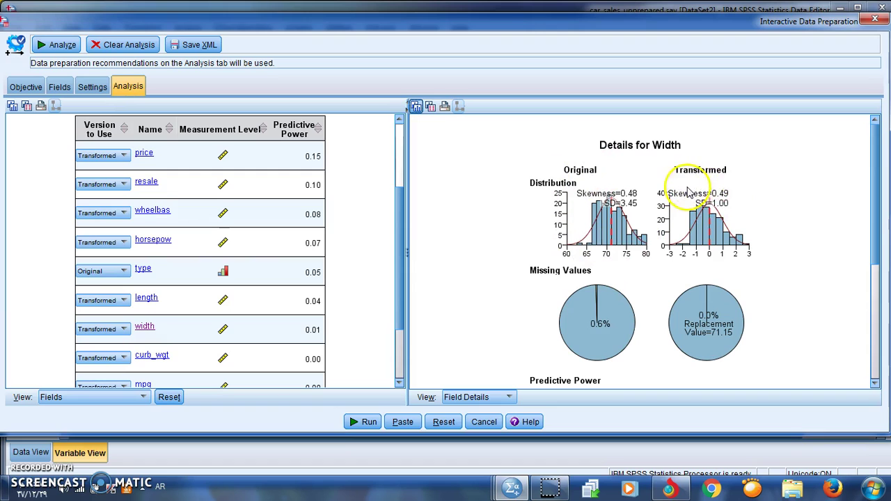
mouse_move(876, 222)
mouse_down()
mouse_move(883, 352)
mouse_move(879, 218)
mouse_up()
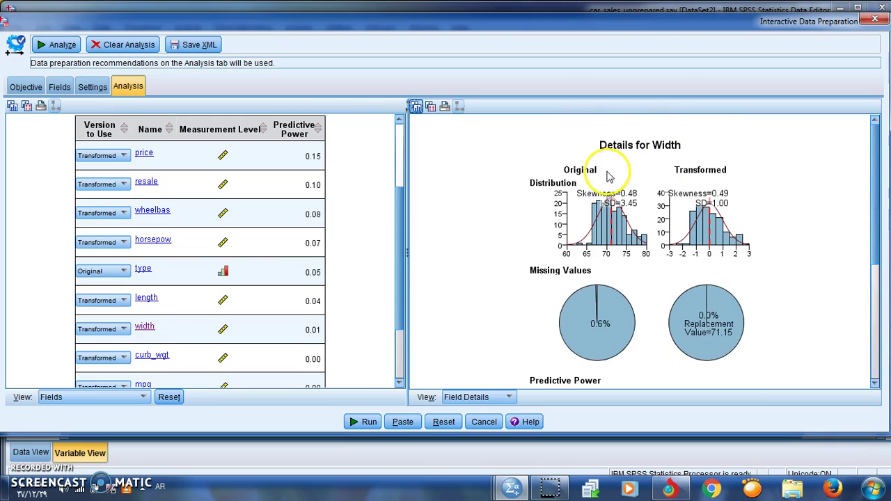
Narrow and reposition the data preparation dialog, and review the remaining predictors down to fuel_cap.
drag(323, 25, 388, 26)
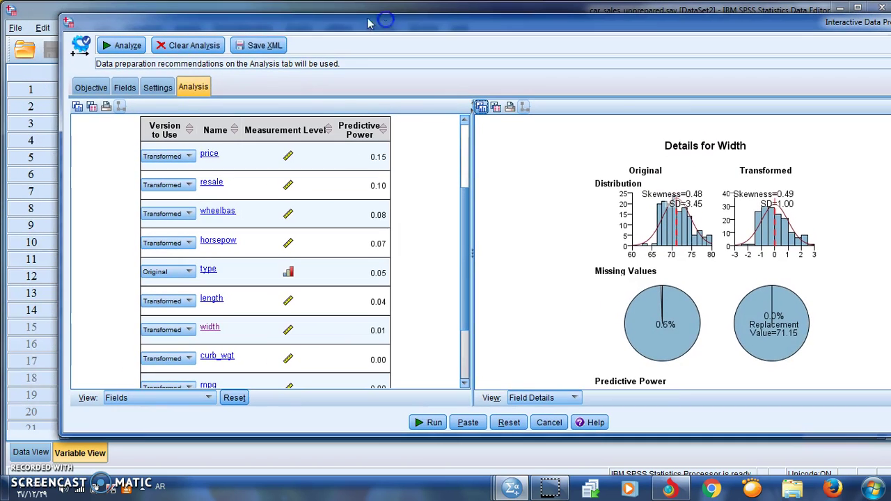
drag(59, 132, 312, 137)
drag(478, 29, 301, 39)
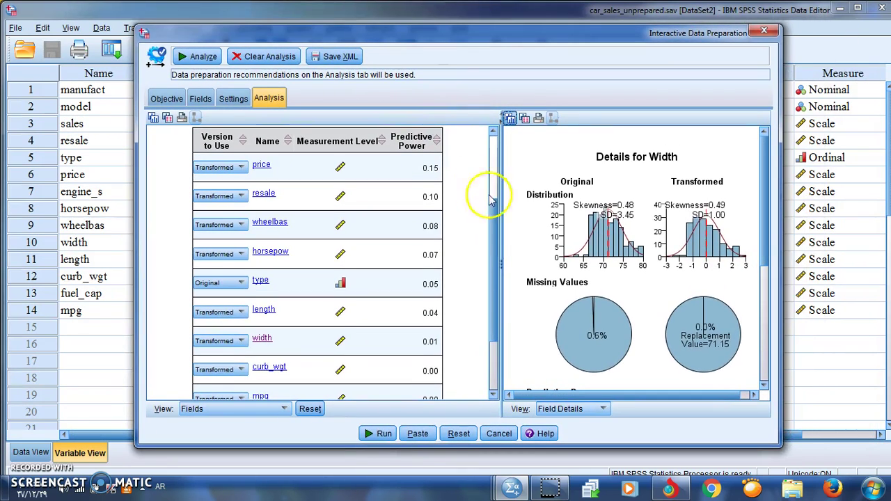
drag(493, 218, 494, 364)
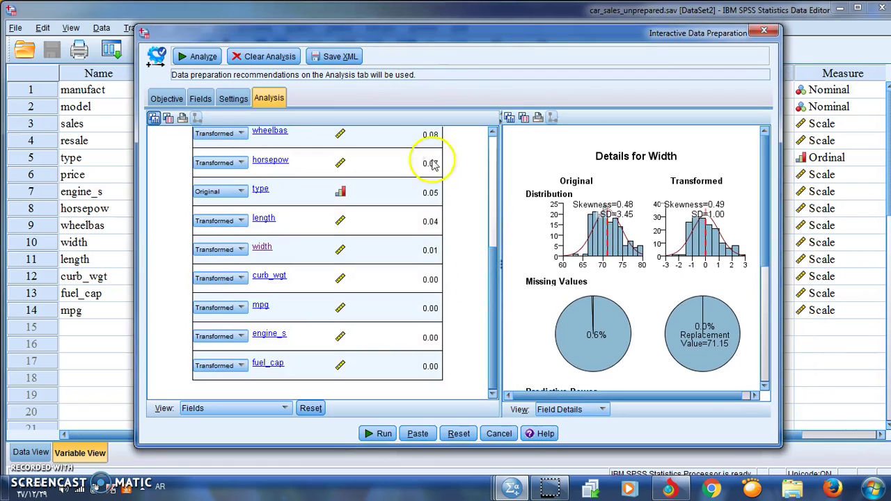
Return to the objective options and clear the current analysis.
click(167, 98)
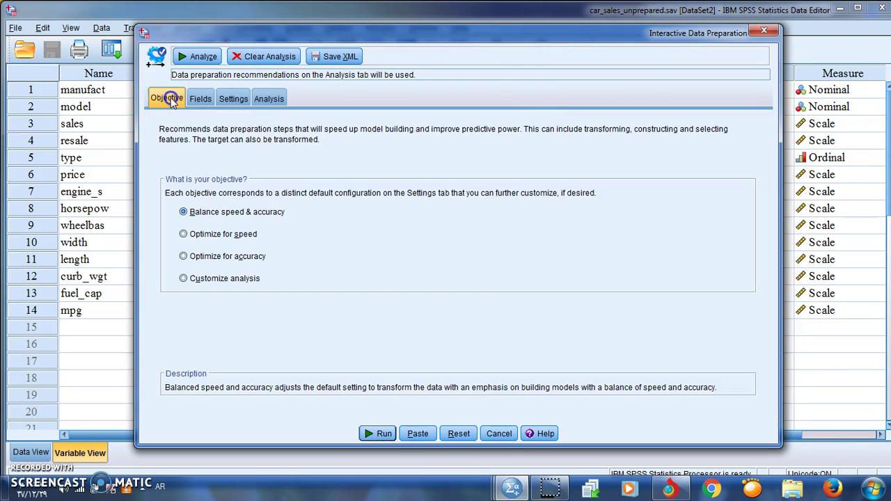
click(263, 57)
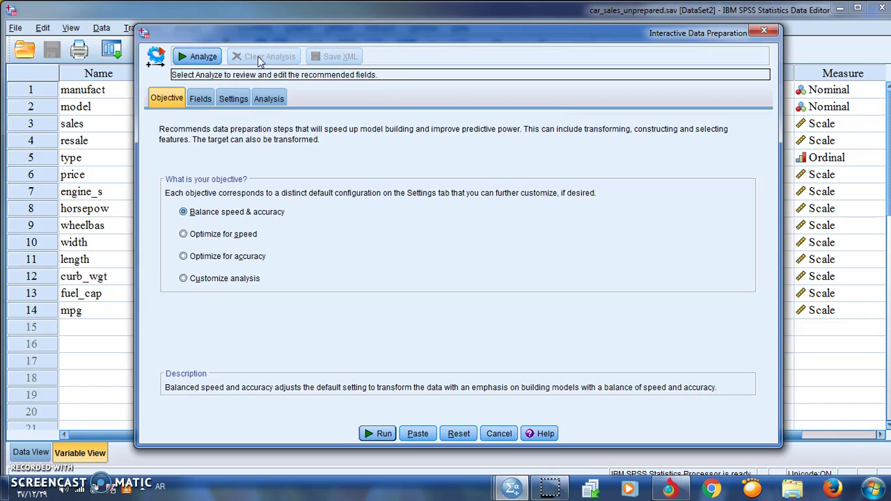
Go through the speed and accuracy objectives, choose Customize analysis, and analyze the data with it.
click(183, 235)
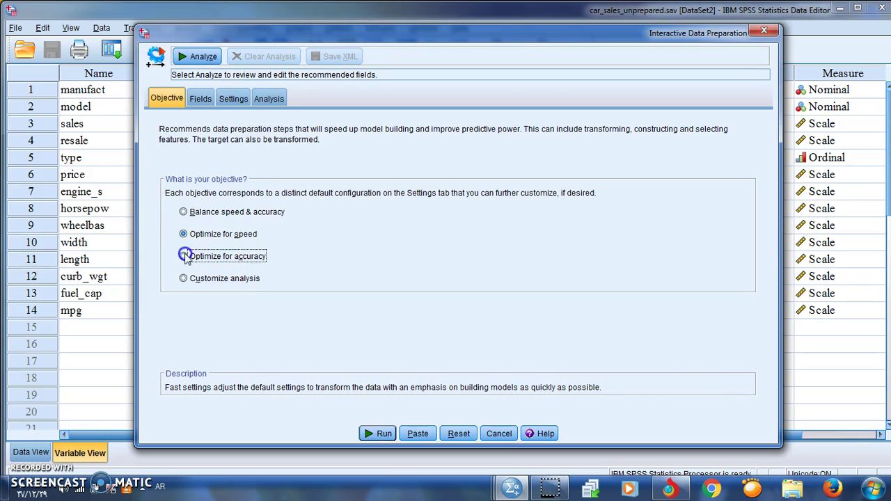
click(184, 256)
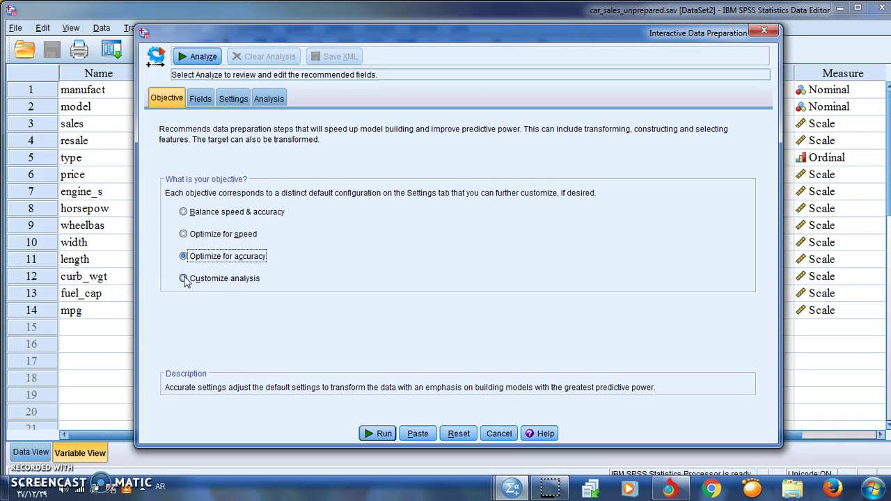
click(183, 279)
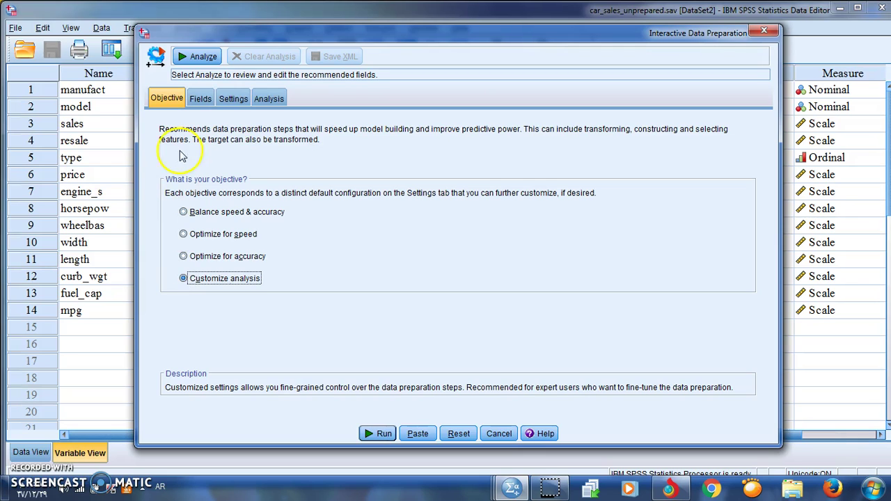
click(201, 57)
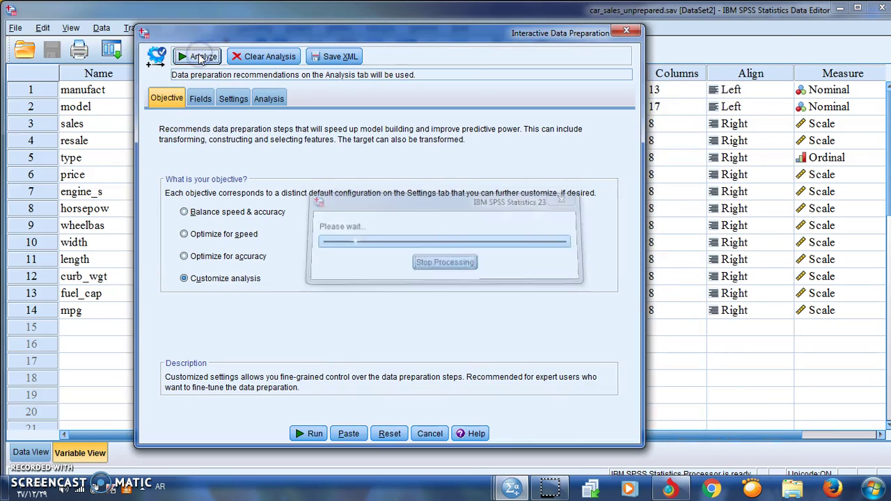
Show the analysis results in the widened dialog, switch the summary to the Fields view, and review the predictors.
click(270, 100)
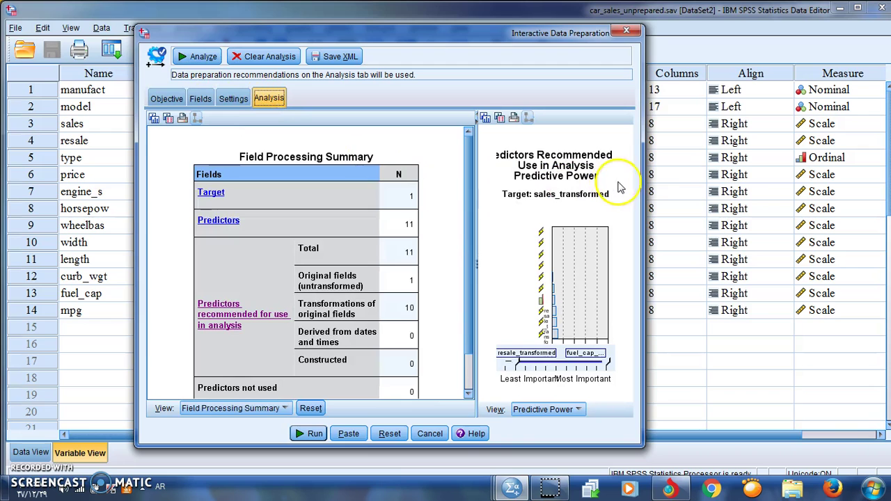
drag(643, 184, 851, 179)
drag(126, 137, 65, 139)
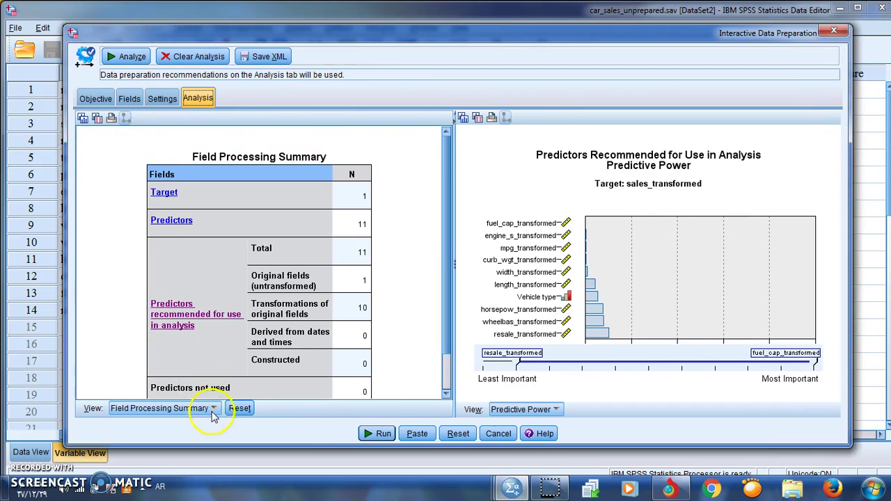
click(214, 411)
click(200, 434)
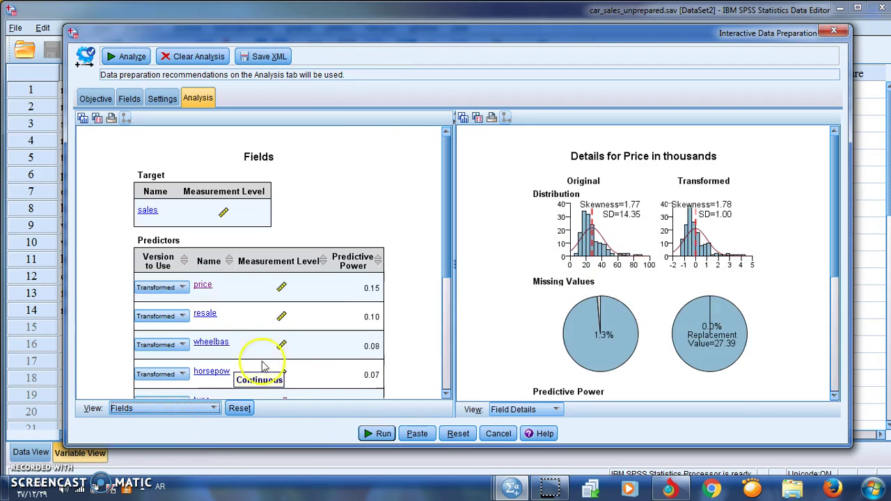
drag(449, 223, 449, 278)
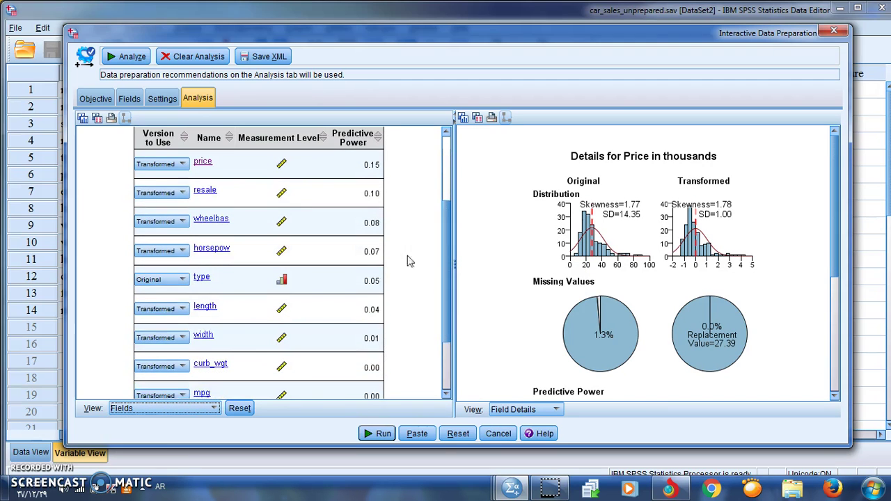
Review the field details for resale, type, length and width, and check the remaining predictors down to fuel_cap.
click(206, 190)
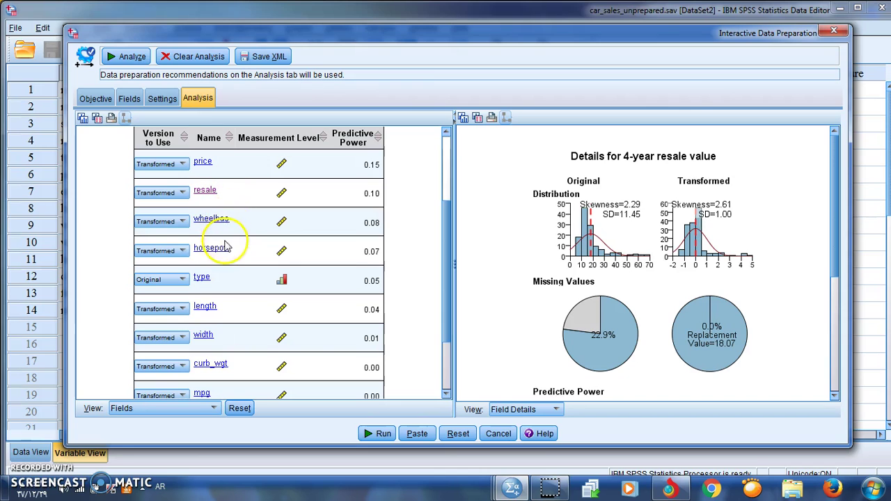
click(214, 281)
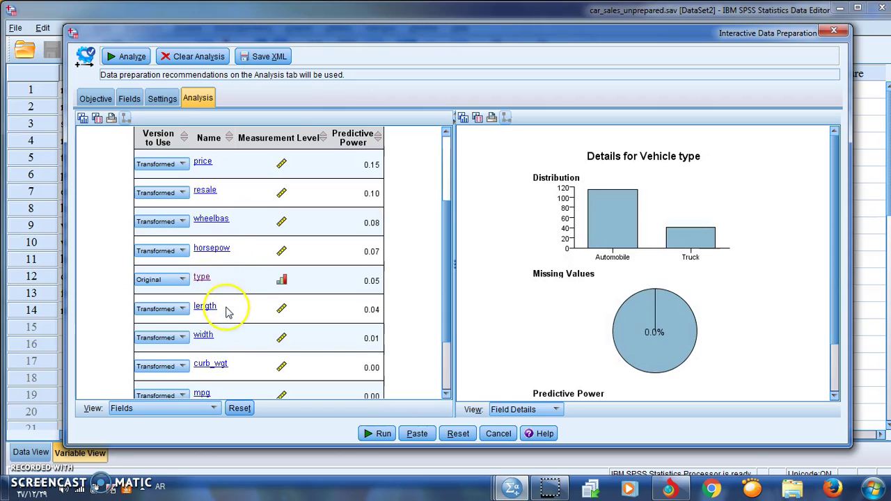
click(217, 308)
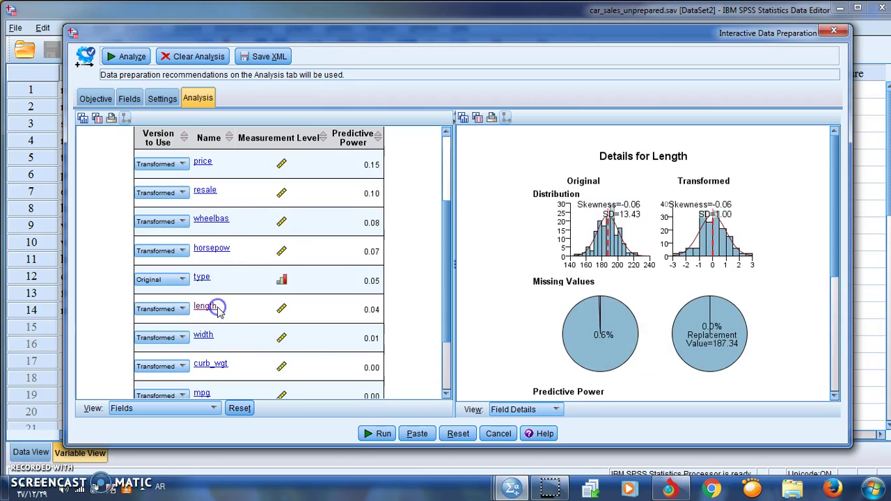
click(213, 333)
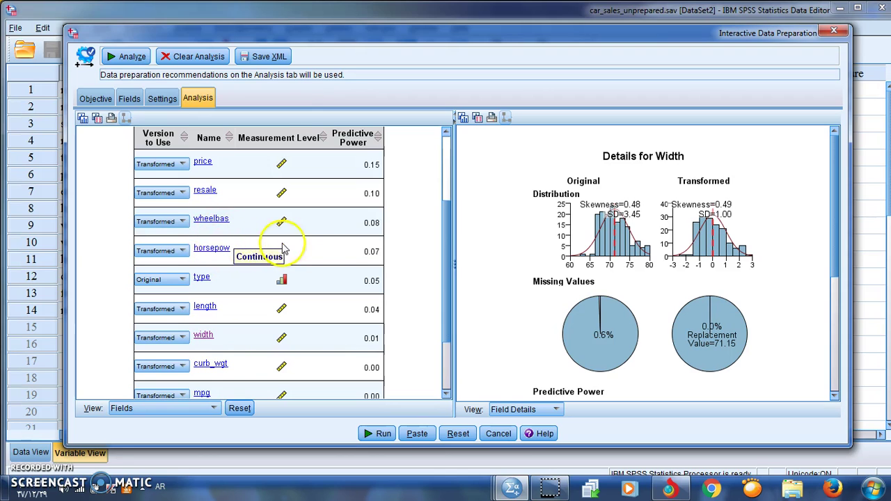
drag(449, 256, 449, 332)
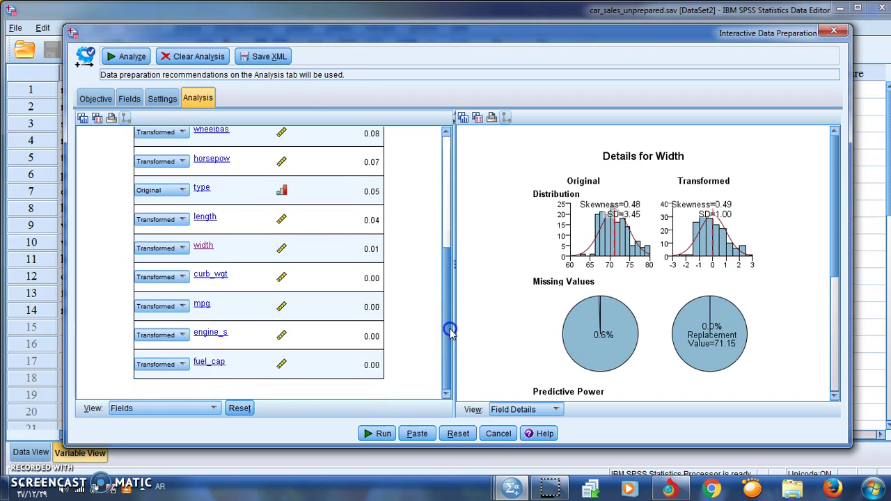
Check the target and input field assignments, and return to the analysis results to compare the predictors' predictive power.
click(129, 99)
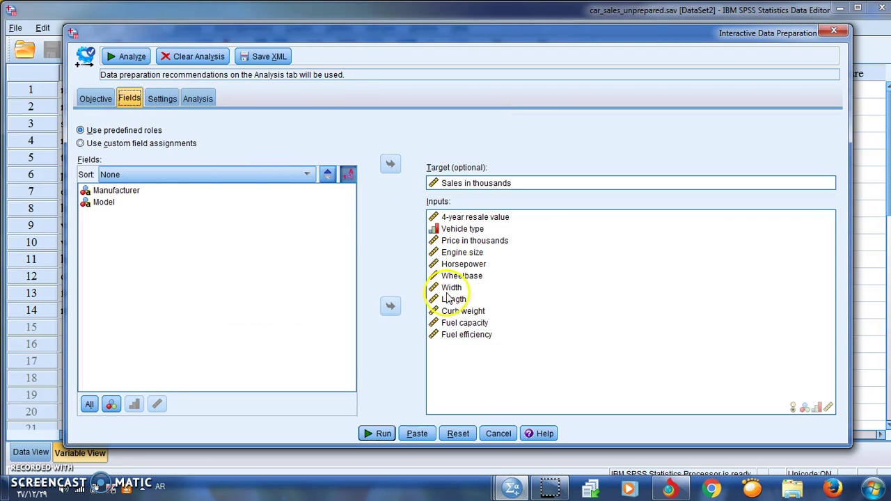
click(90, 100)
click(198, 99)
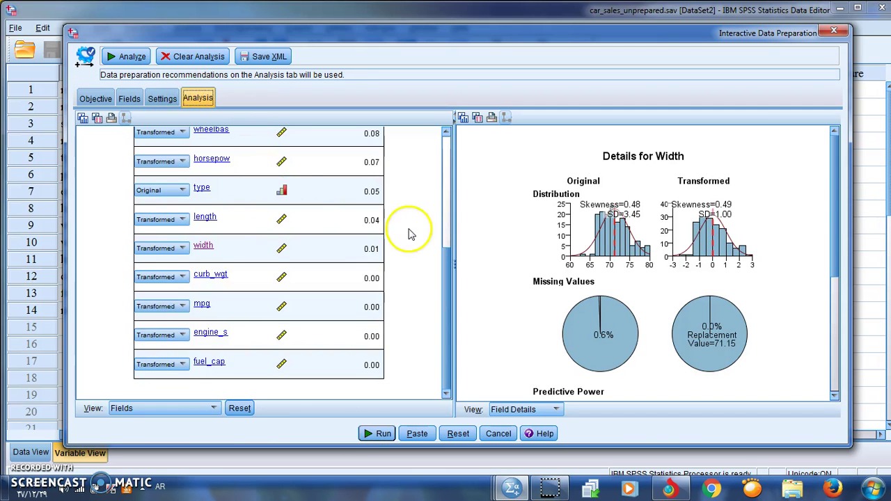
drag(446, 289, 454, 333)
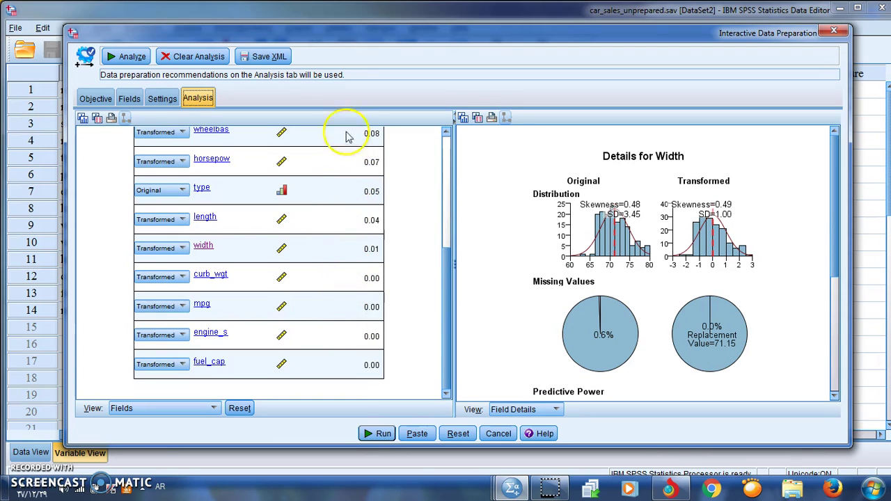
drag(447, 289, 448, 251)
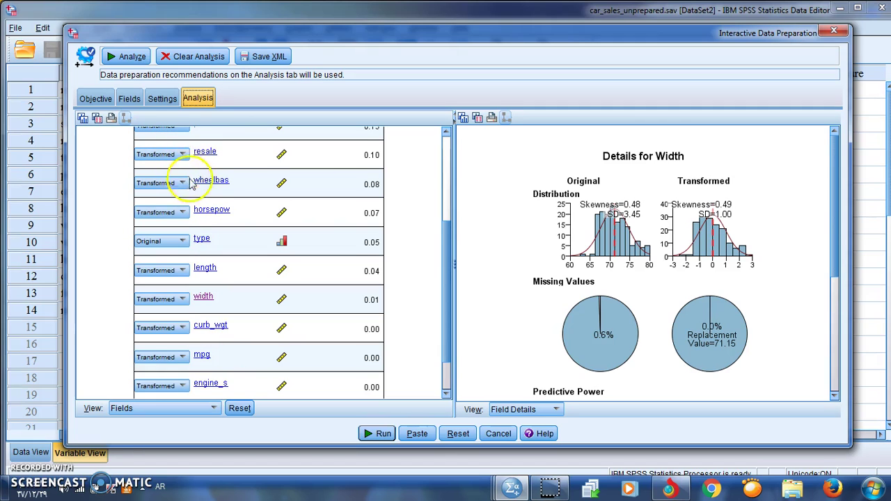
Clear the current analysis, set the objective to Optimize for speed, and analyze the data again.
click(187, 60)
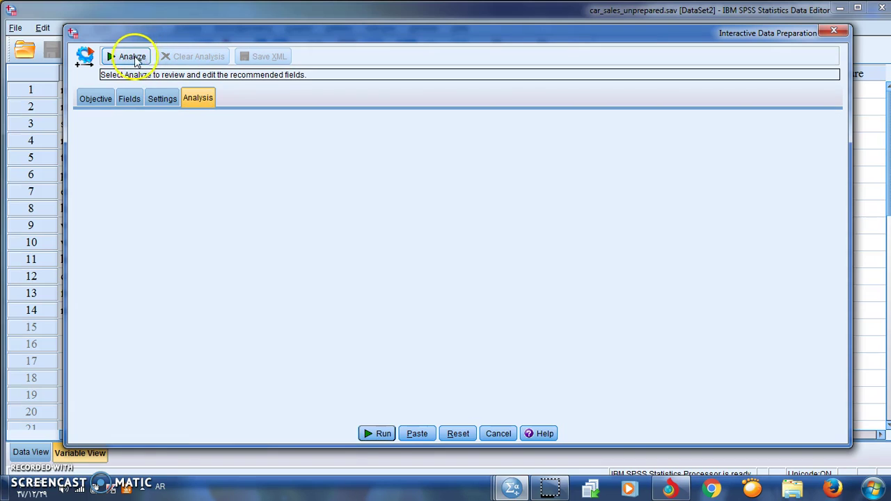
click(98, 96)
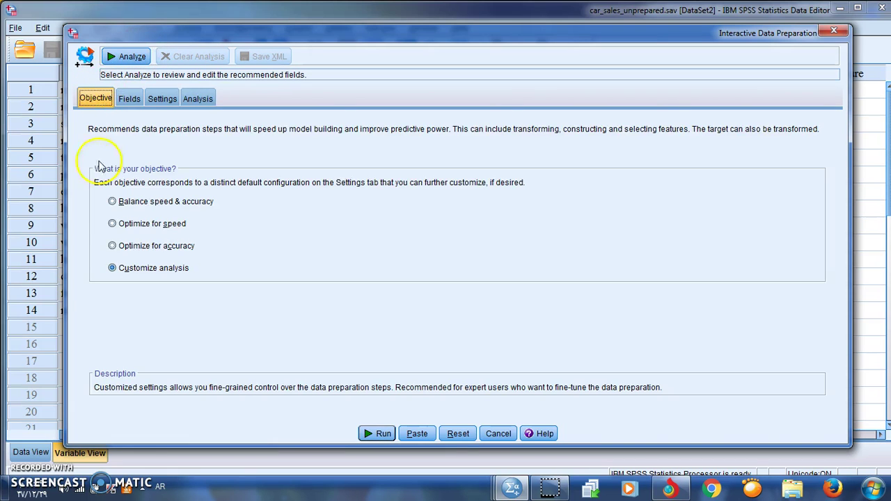
click(113, 225)
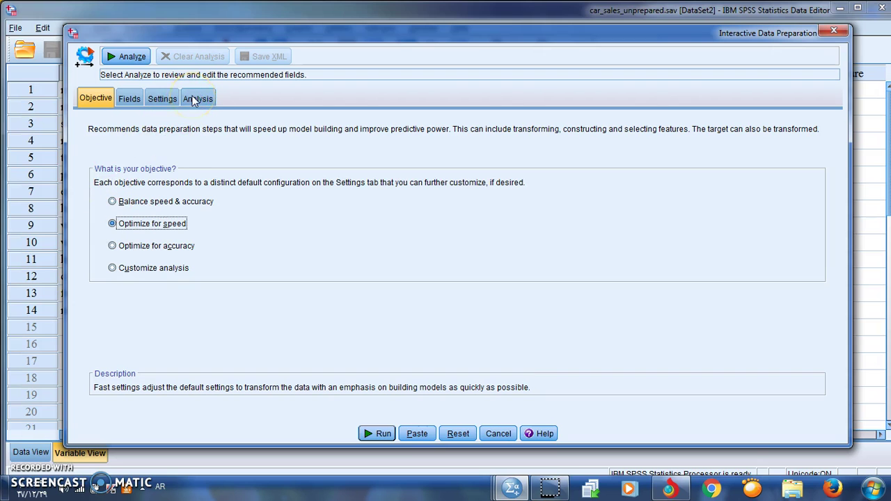
click(135, 57)
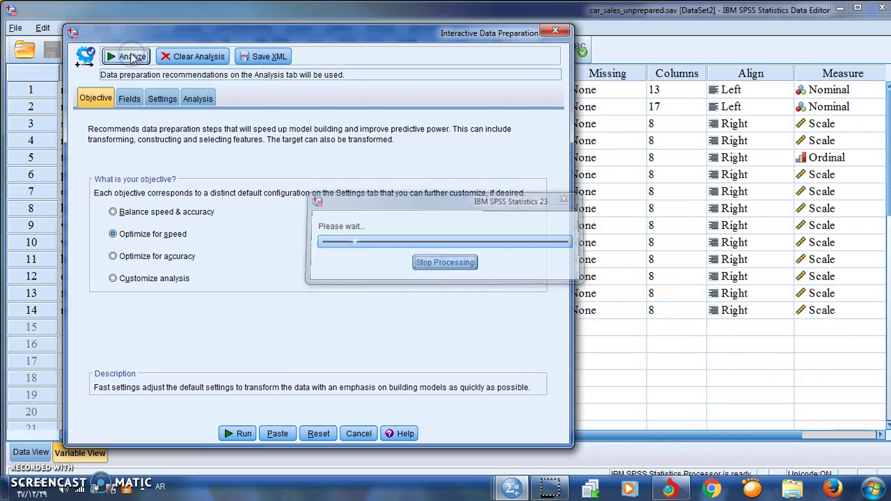
Show the speed-optimized results in the widened dialog, and switch from the Field Processing Summary to the Fields view.
click(199, 99)
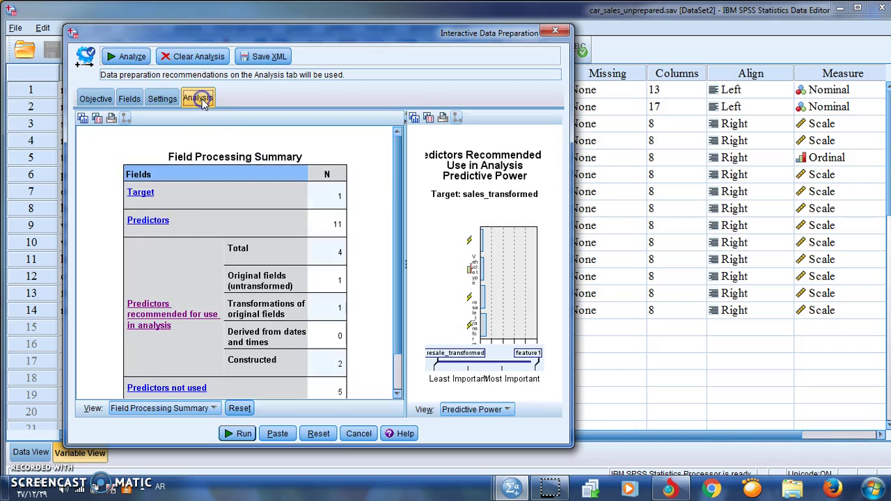
drag(569, 117, 833, 104)
mouse_move(581, 267)
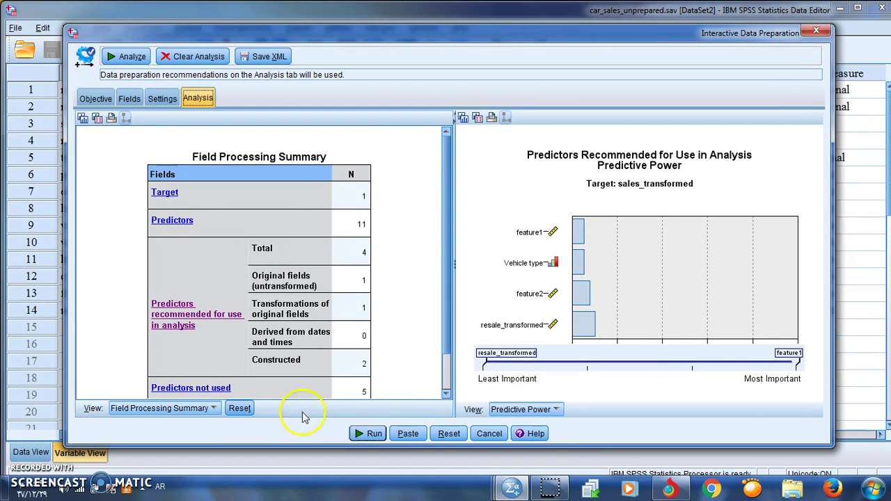
click(216, 409)
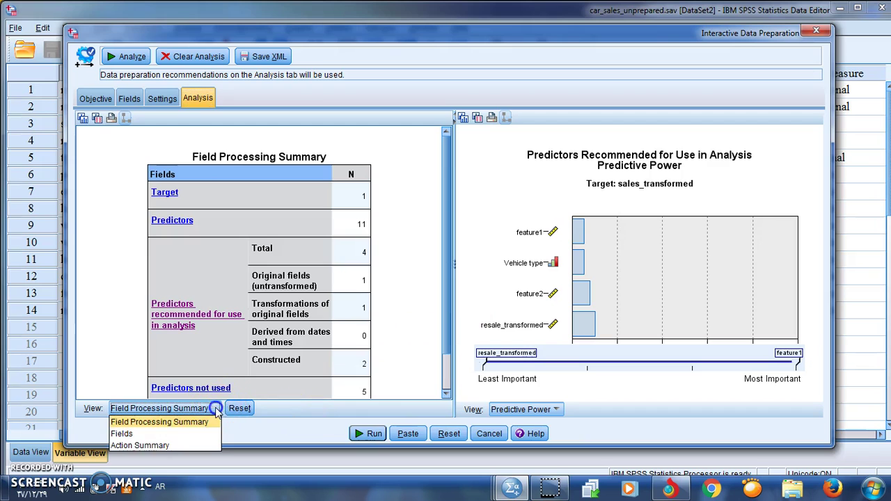
click(175, 434)
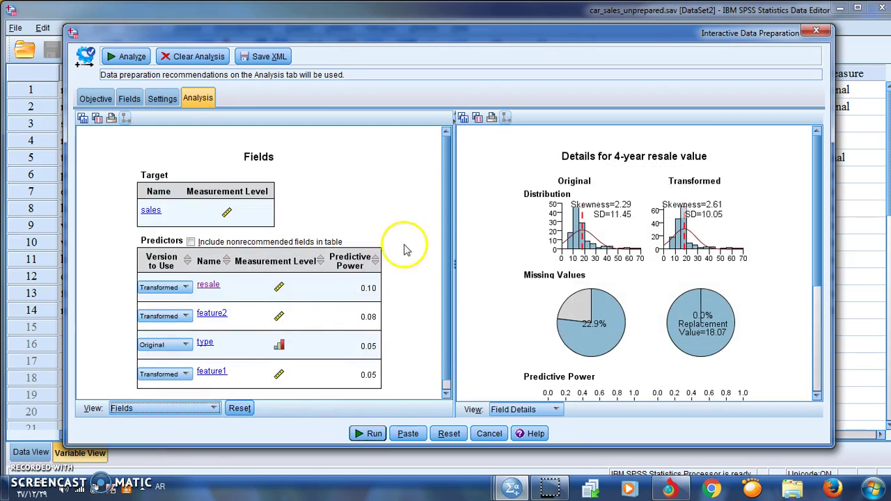
click(447, 295)
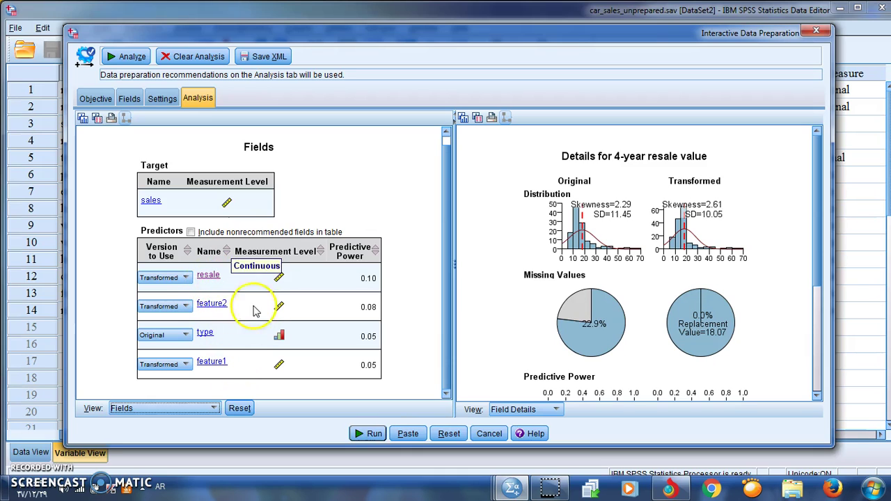
Examine the distributions and missing values in the field details for resale and type, ending on resale.
click(223, 278)
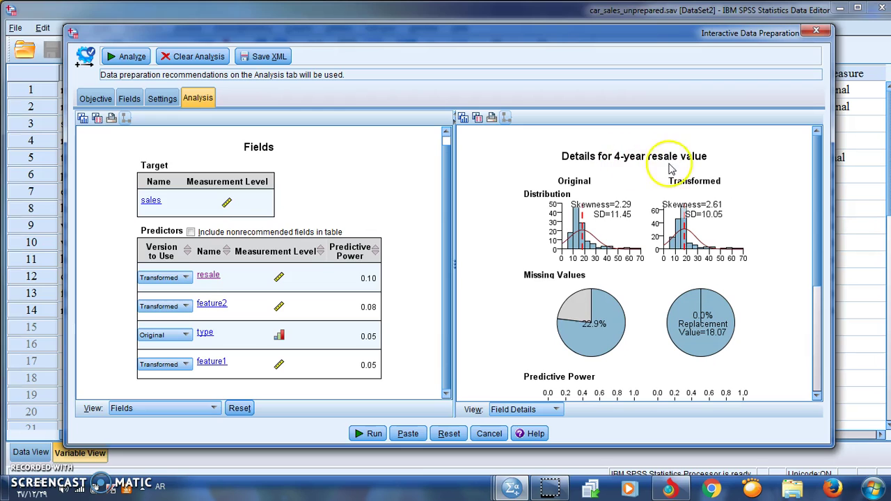
mouse_move(579, 228)
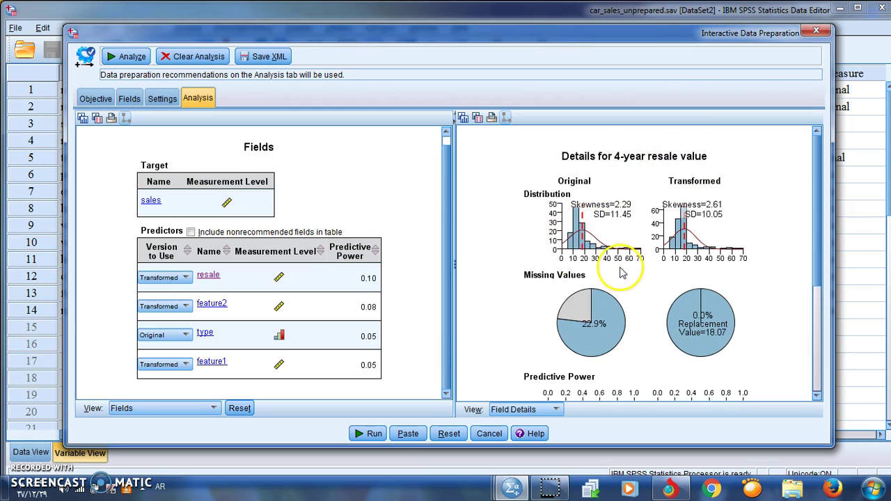
mouse_move(585, 332)
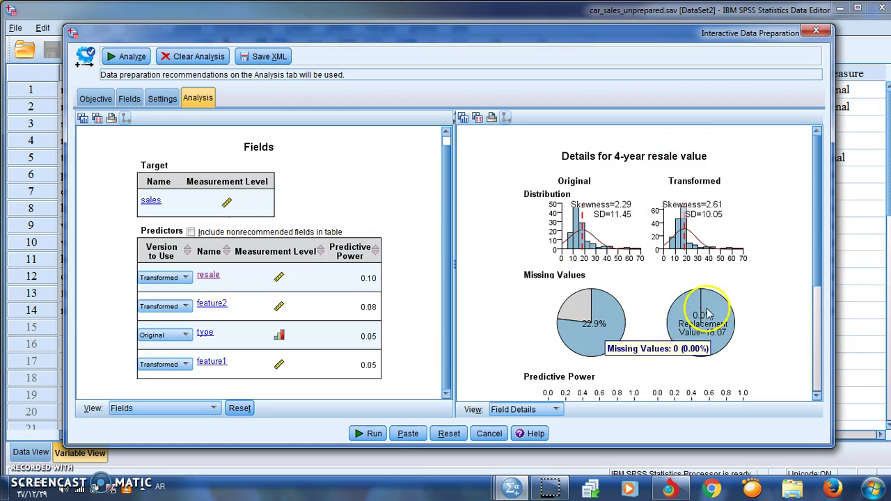
click(206, 333)
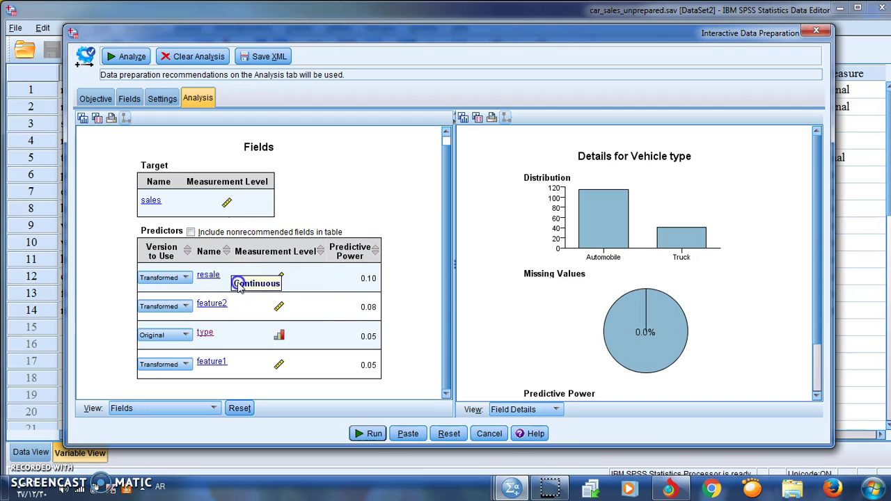
click(213, 277)
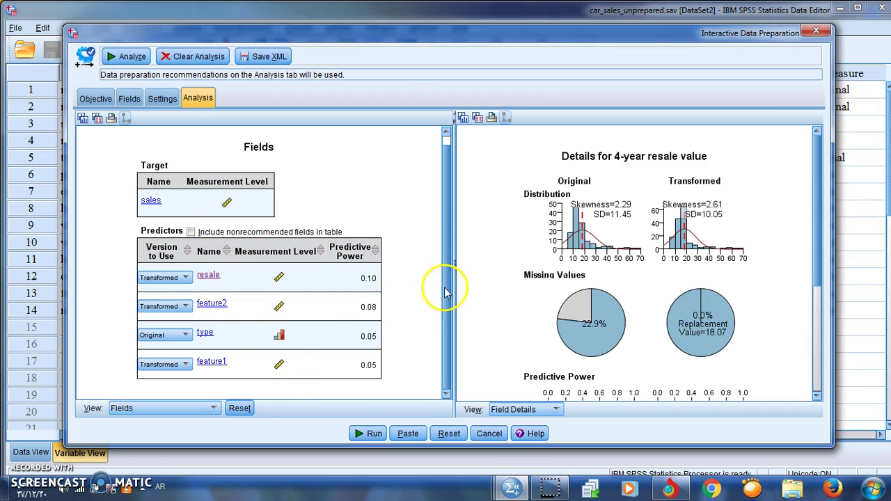
scroll(446, 292, up, 1)
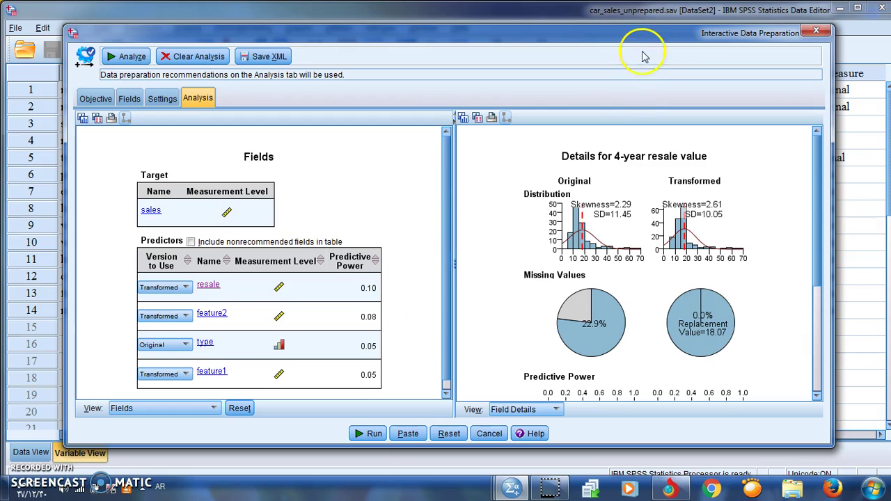
Narrow and reposition the data preparation dialog so the variable names in the Data Editor can be seen beside it.
drag(633, 36, 637, 11)
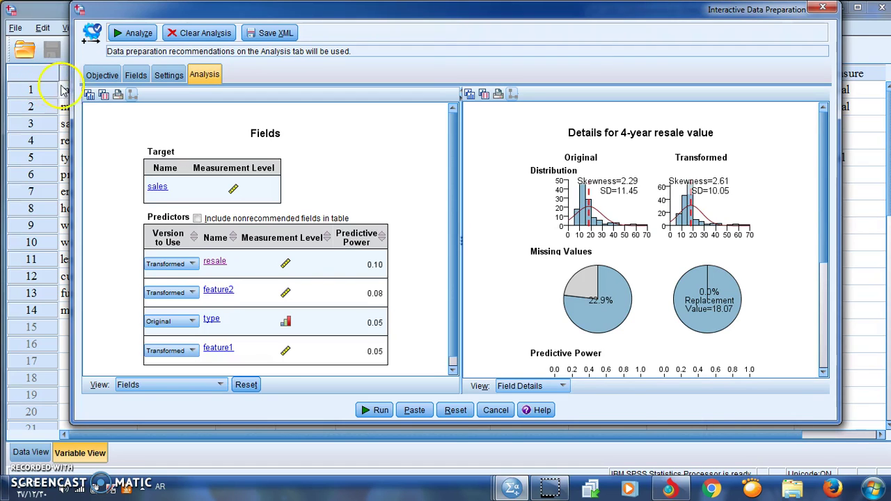
drag(70, 88, 225, 87)
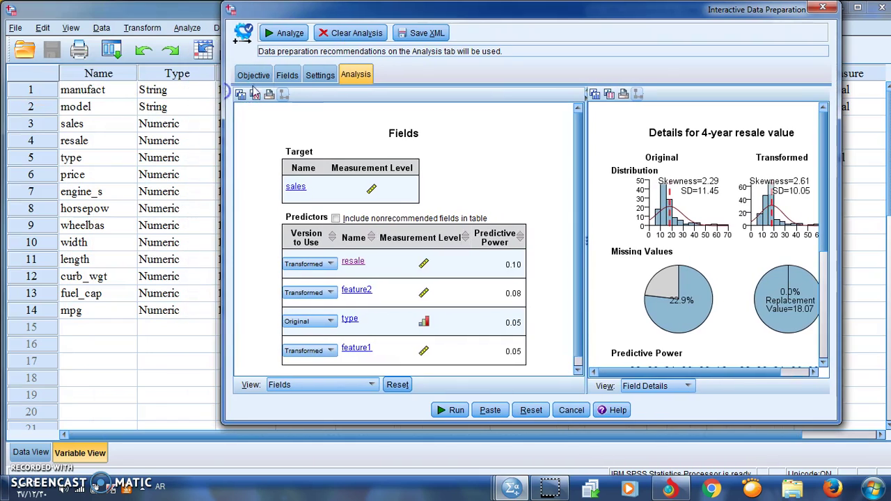
drag(459, 12, 435, 12)
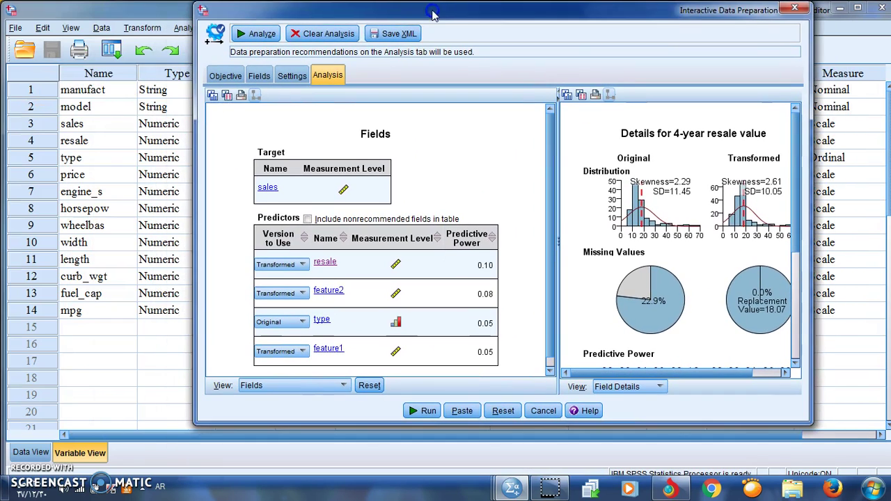
click(143, 28)
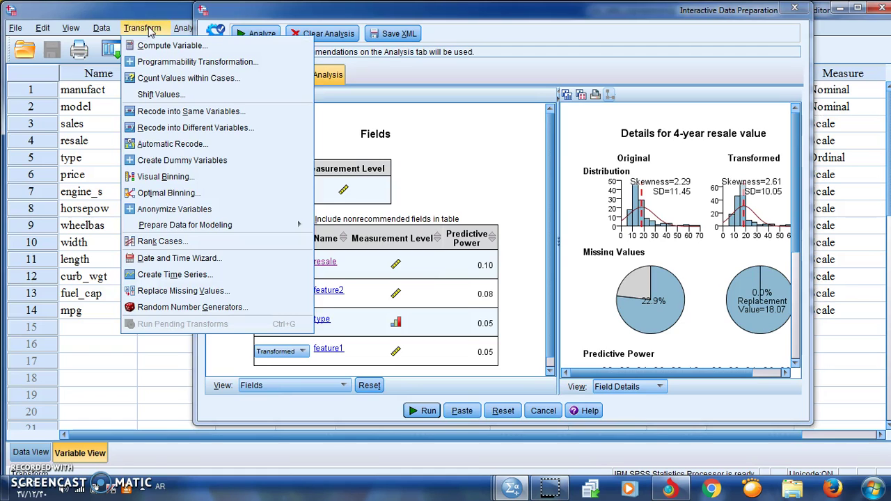
mouse_move(184, 28)
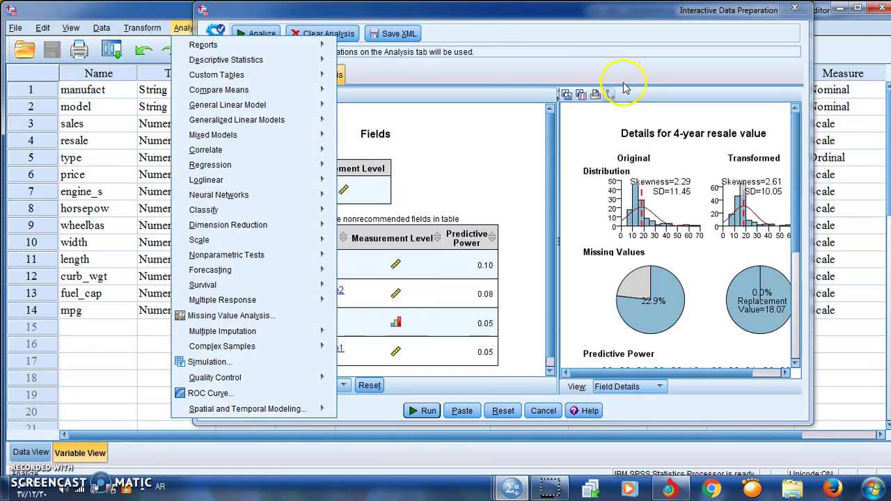
mouse_move(632, 277)
mouse_move(307, 105)
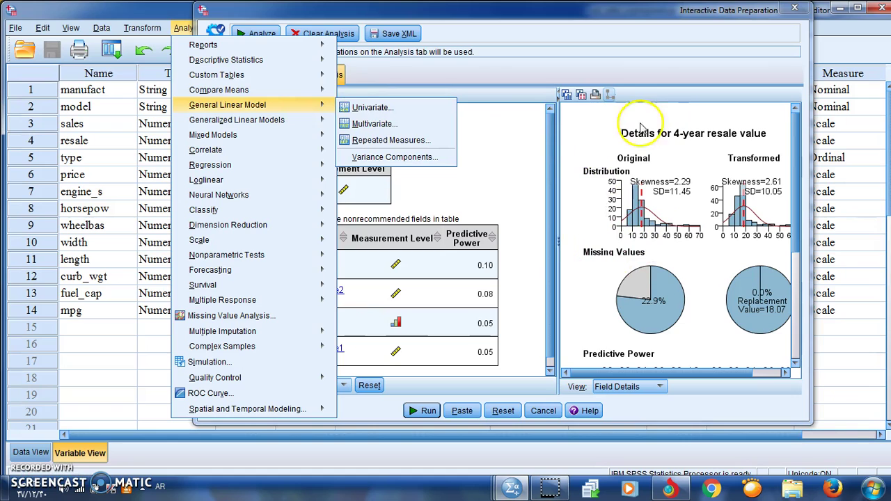
click(786, 60)
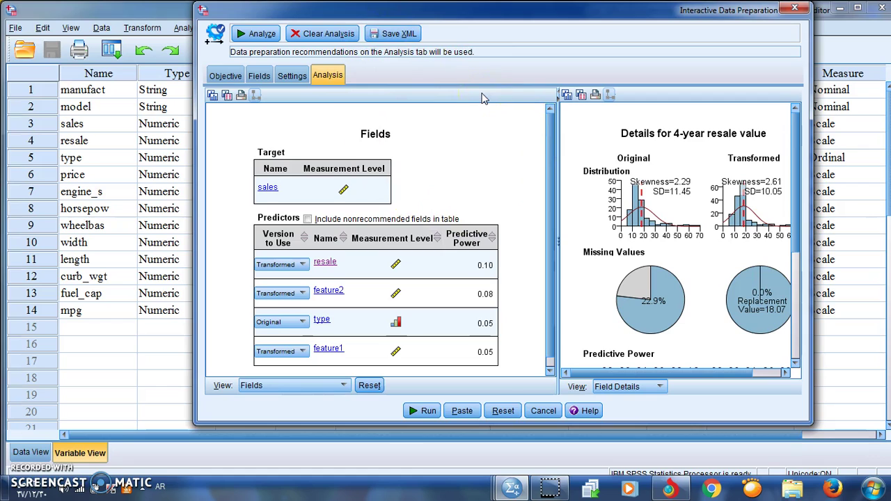
click(458, 105)
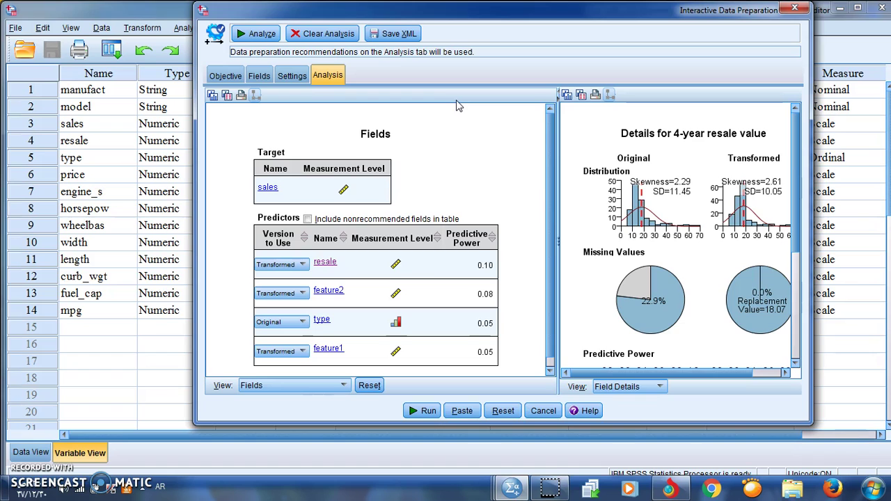
Show the available Prepare Data for Modeling procedures for the car sales data.
click(142, 27)
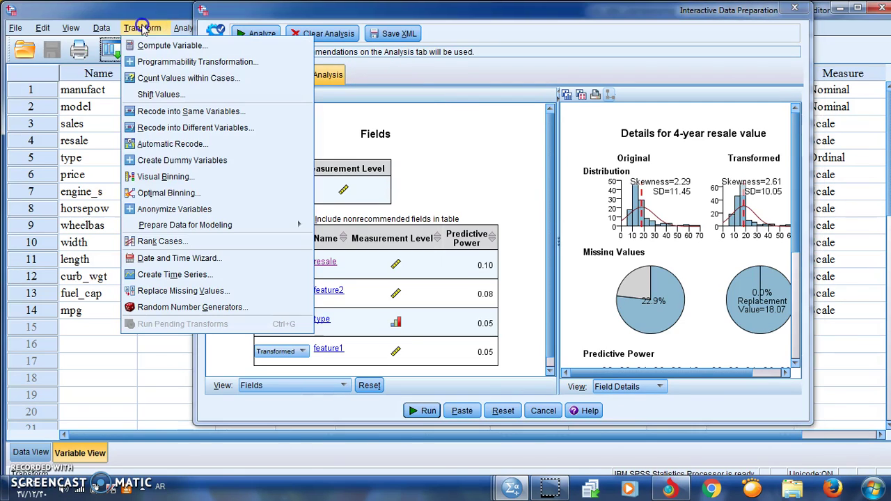
mouse_move(292, 225)
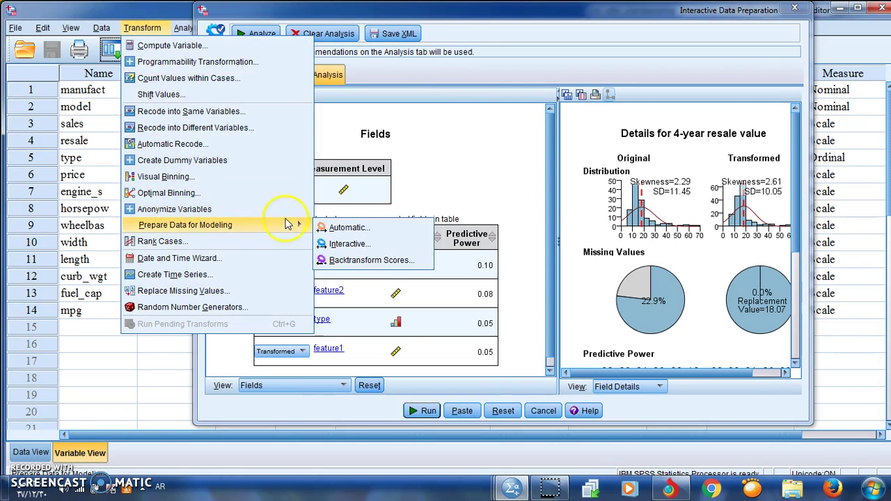